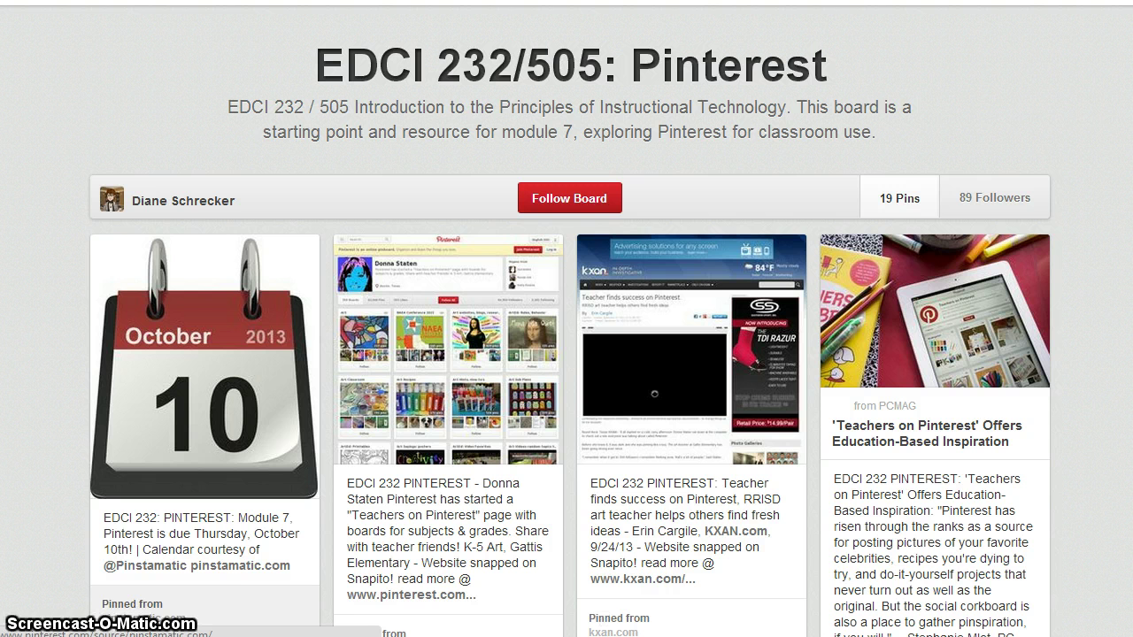
Step: Scroll through the Pinstamatic home page to review its pin-making tools
{"action": "scroll", "coordinate": [1015, 497], "scroll_direction": "down", "scroll_amount": 7}
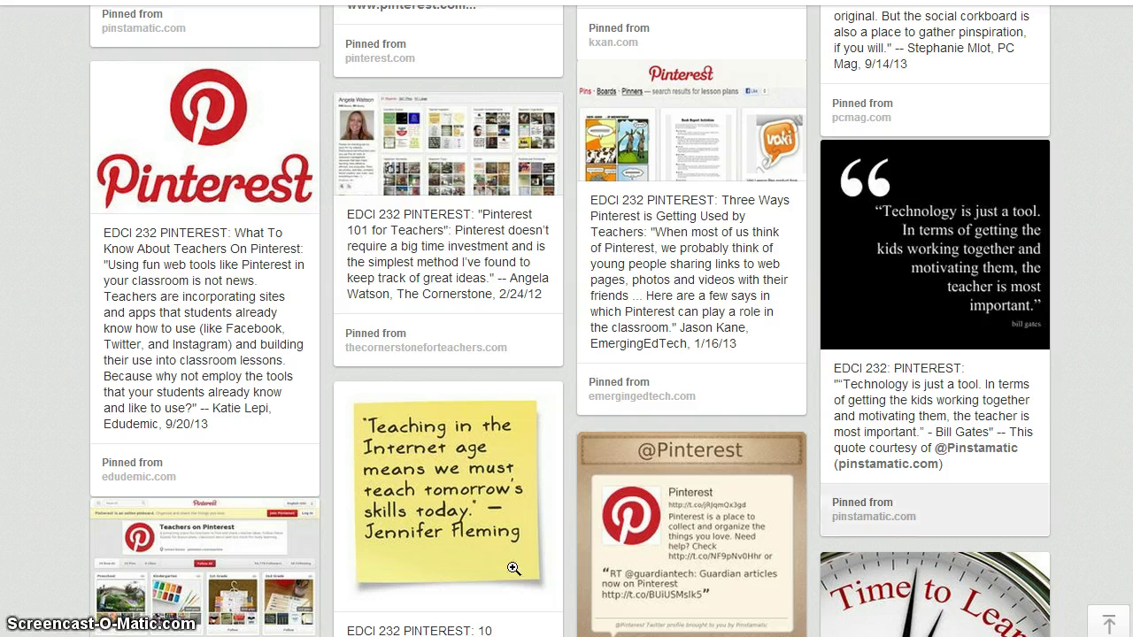
{"action": "mouse_move", "coordinate": [482, 603]}
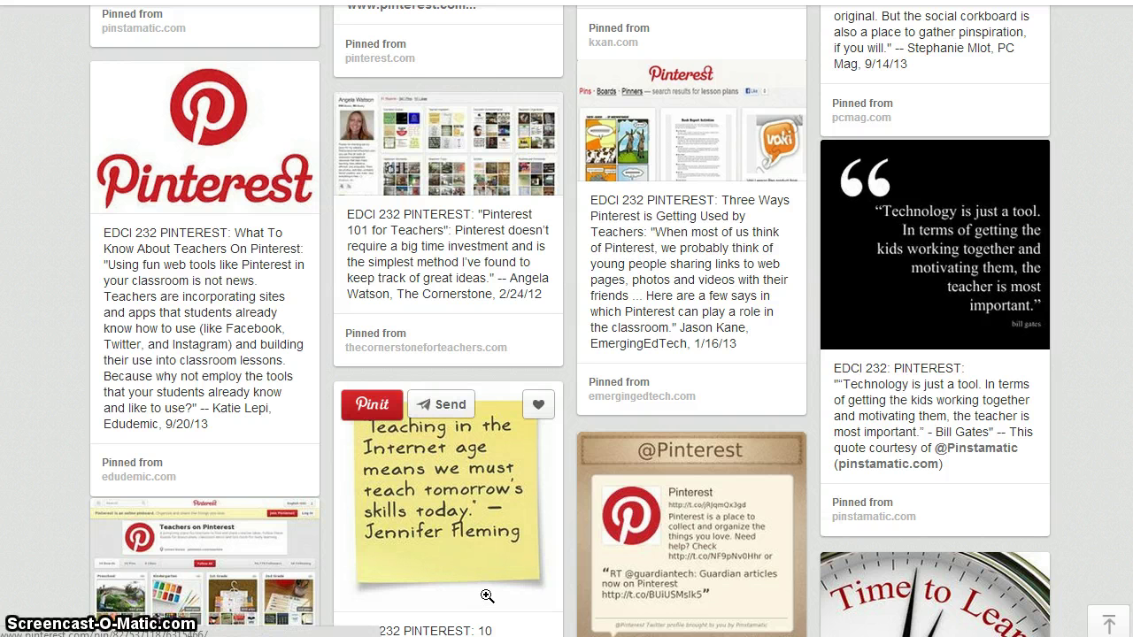
{"action": "scroll", "coordinate": [671, 559], "scroll_direction": "down", "scroll_amount": 1}
{"action": "scroll", "coordinate": [671, 559], "scroll_direction": "down", "scroll_amount": 1}
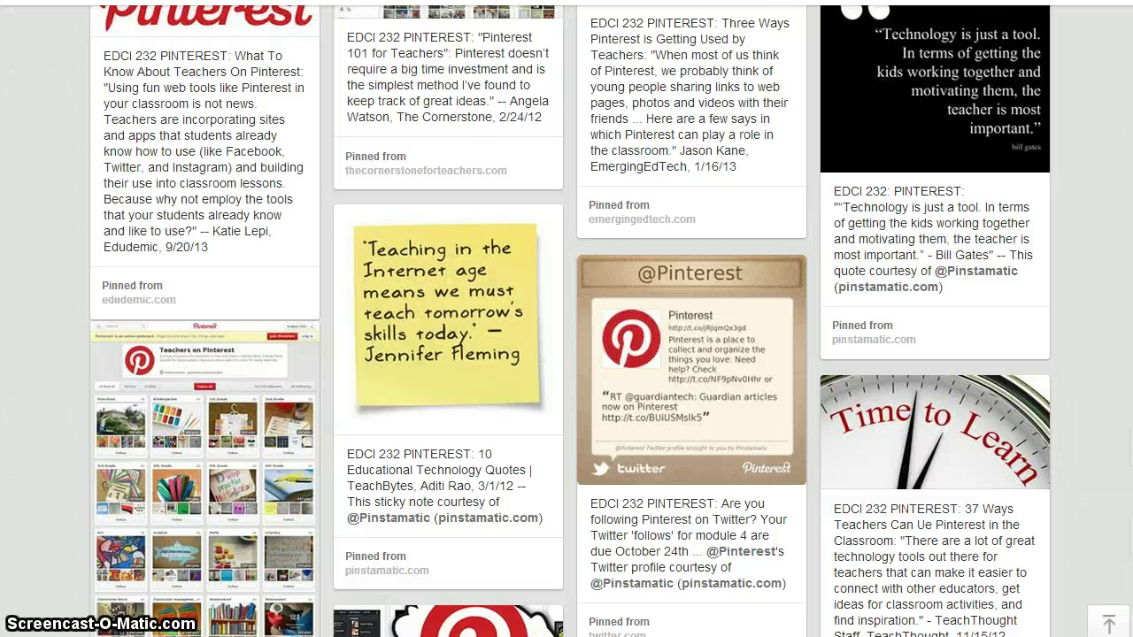
{"action": "scroll", "coordinate": [240, 540], "scroll_direction": "down", "scroll_amount": 9}
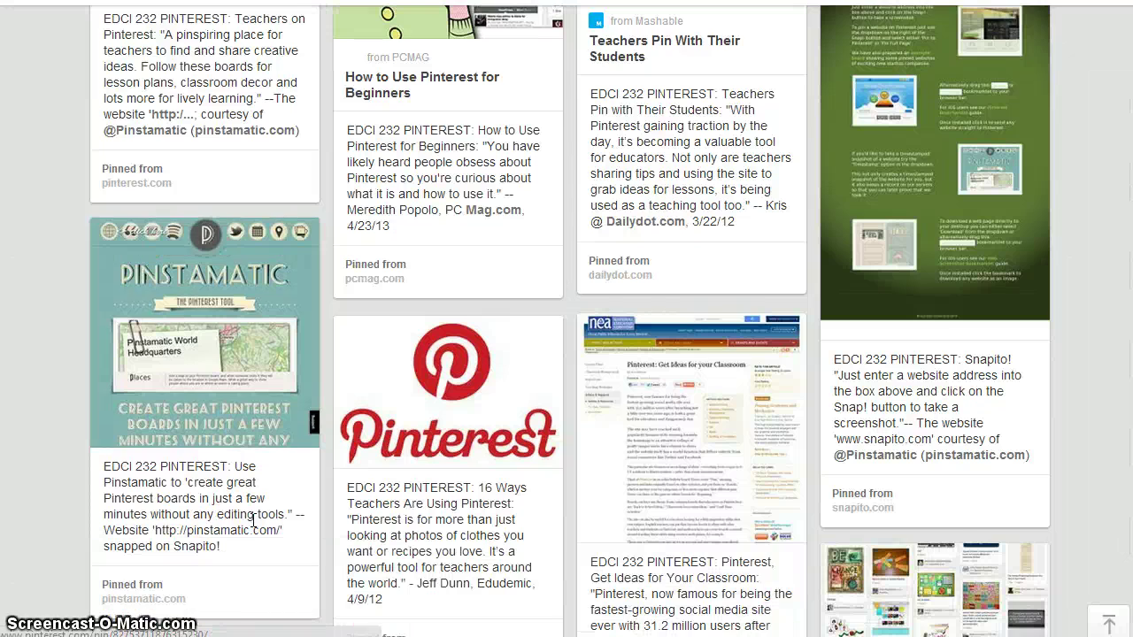
{"action": "scroll", "coordinate": [1004, 458], "scroll_direction": "up", "scroll_amount": 2}
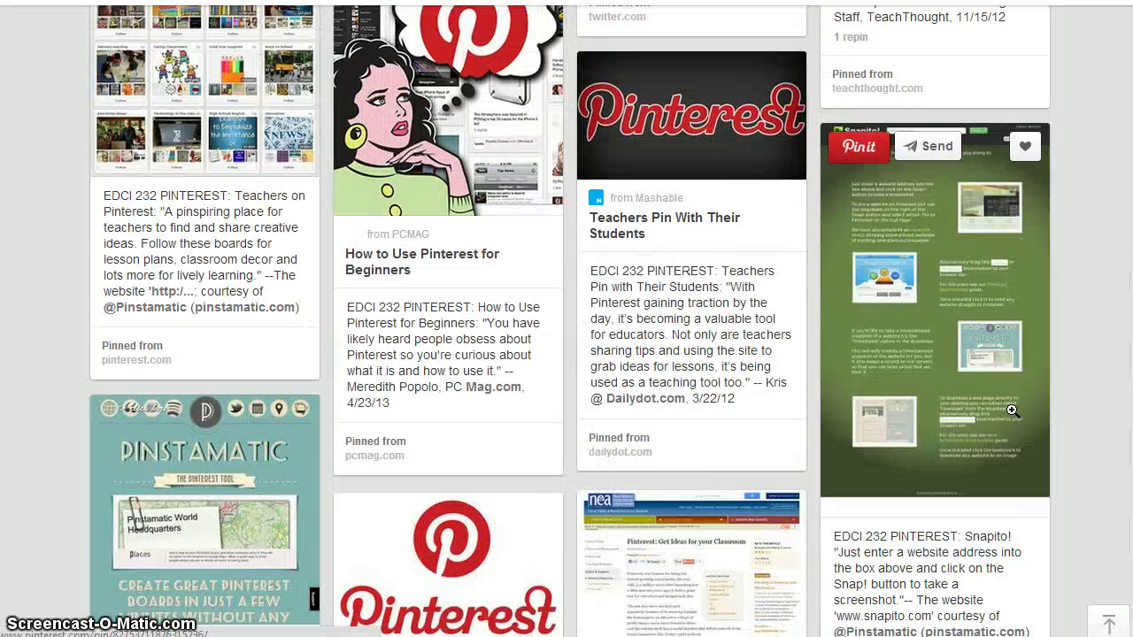
{"action": "scroll", "coordinate": [1097, 492], "scroll_direction": "down", "scroll_amount": 1}
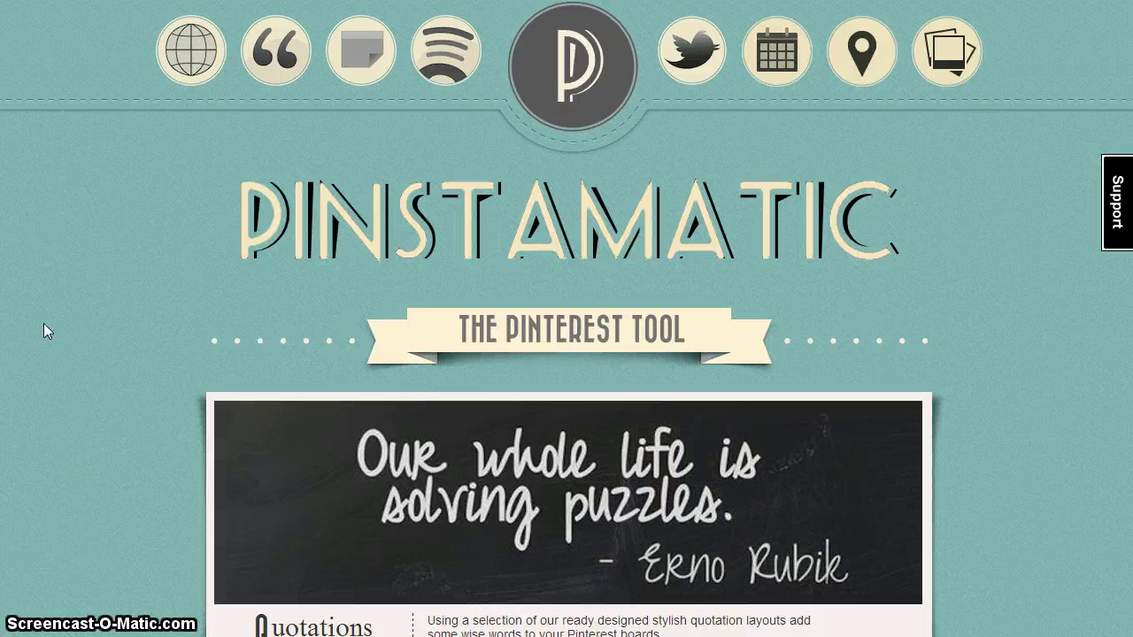
{"action": "left_click", "coordinate": [195, 71]}
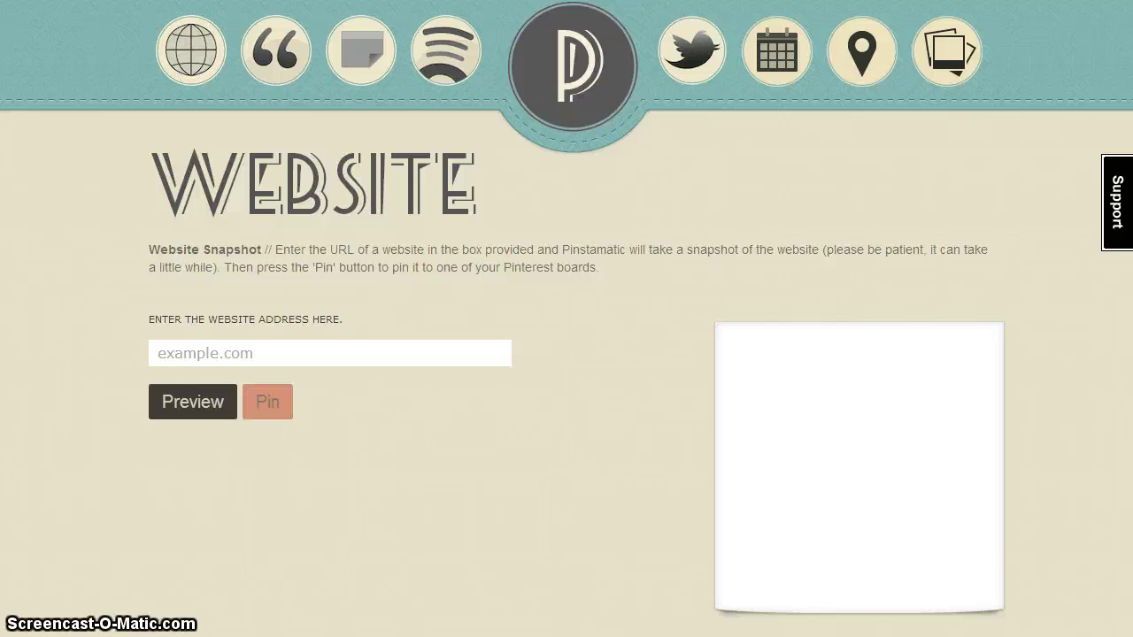
{"action": "left_click", "coordinate": [166, 354]}
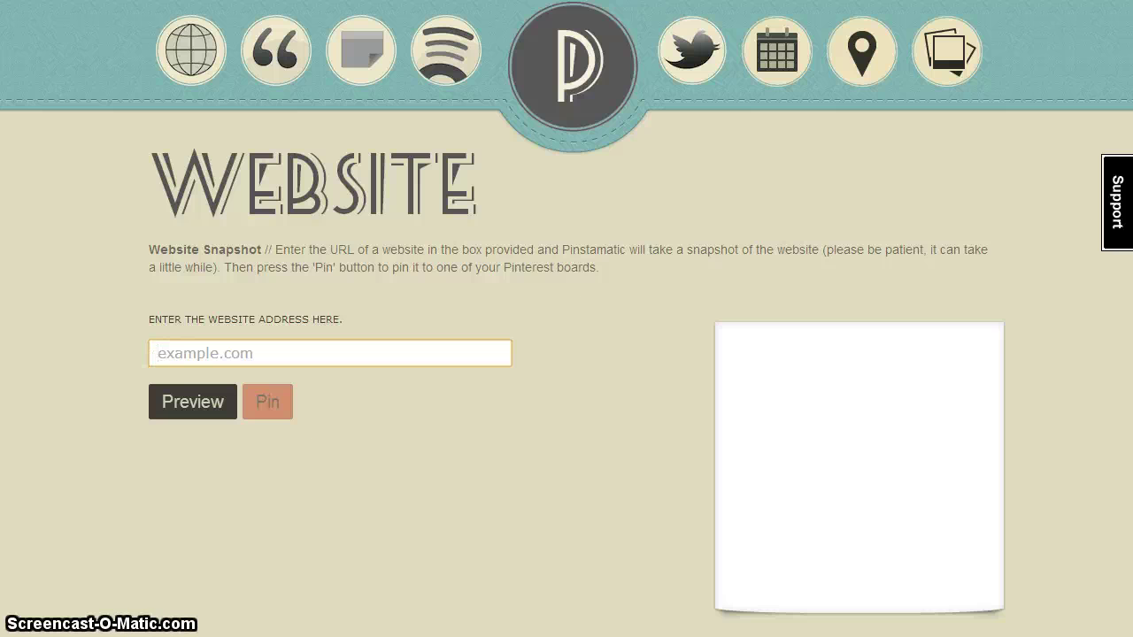
{"action": "type", "text": "http://www.pinterest.com/ircaulibrary"}
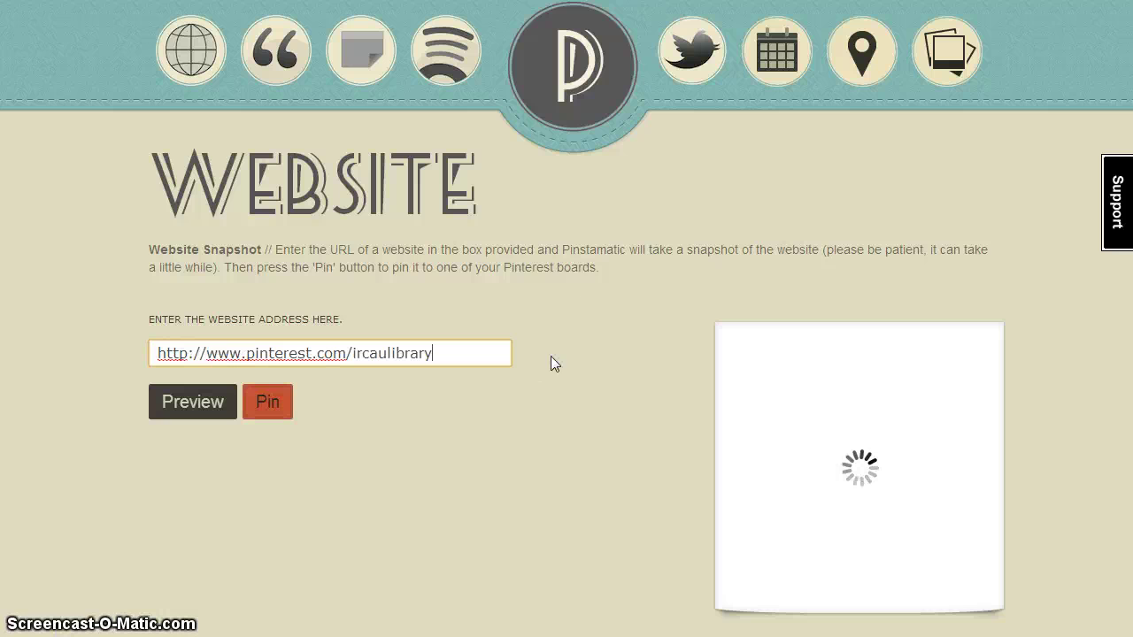
{"action": "left_click", "coordinate": [203, 413]}
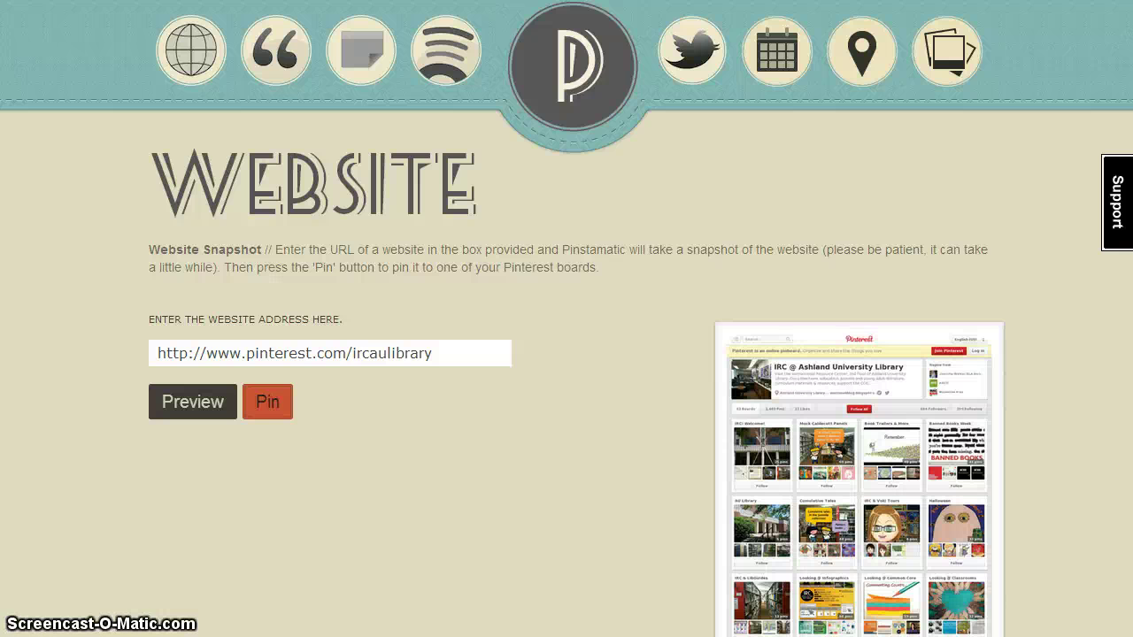
{"action": "scroll", "coordinate": [566, 372], "scroll_direction": "down", "scroll_amount": 3}
{"action": "scroll", "coordinate": [859, 372], "scroll_direction": "down", "scroll_amount": 5}
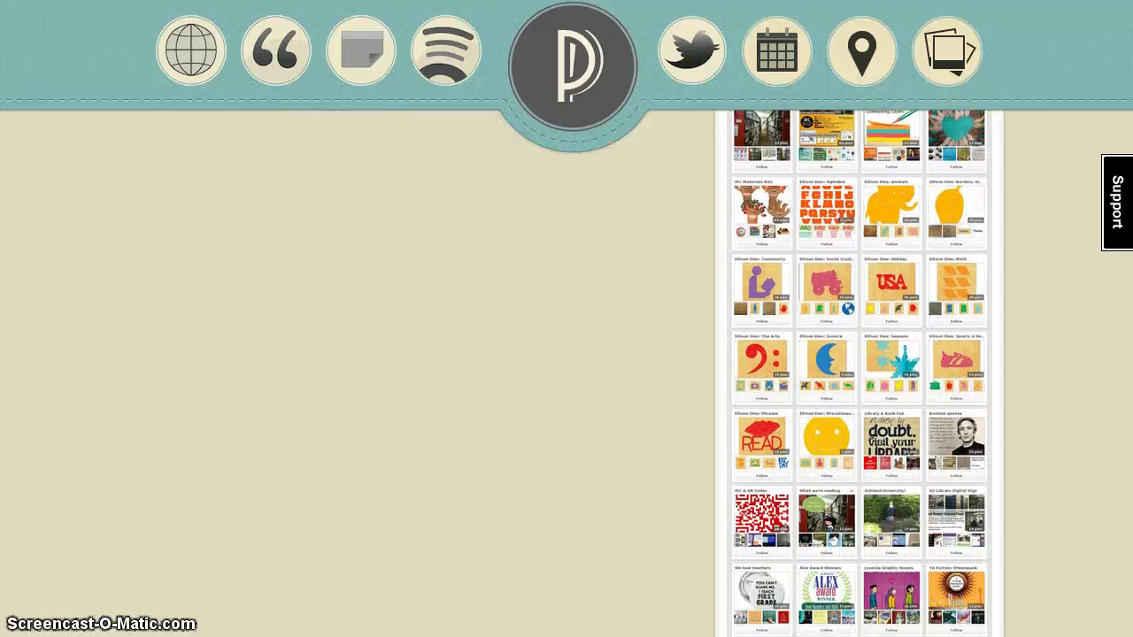
{"action": "scroll", "coordinate": [859, 372], "scroll_direction": "down", "scroll_amount": 1}
{"action": "scroll", "coordinate": [859, 372], "scroll_direction": "up", "scroll_amount": 5}
{"action": "scroll", "coordinate": [859, 372], "scroll_direction": "up", "scroll_amount": 4}
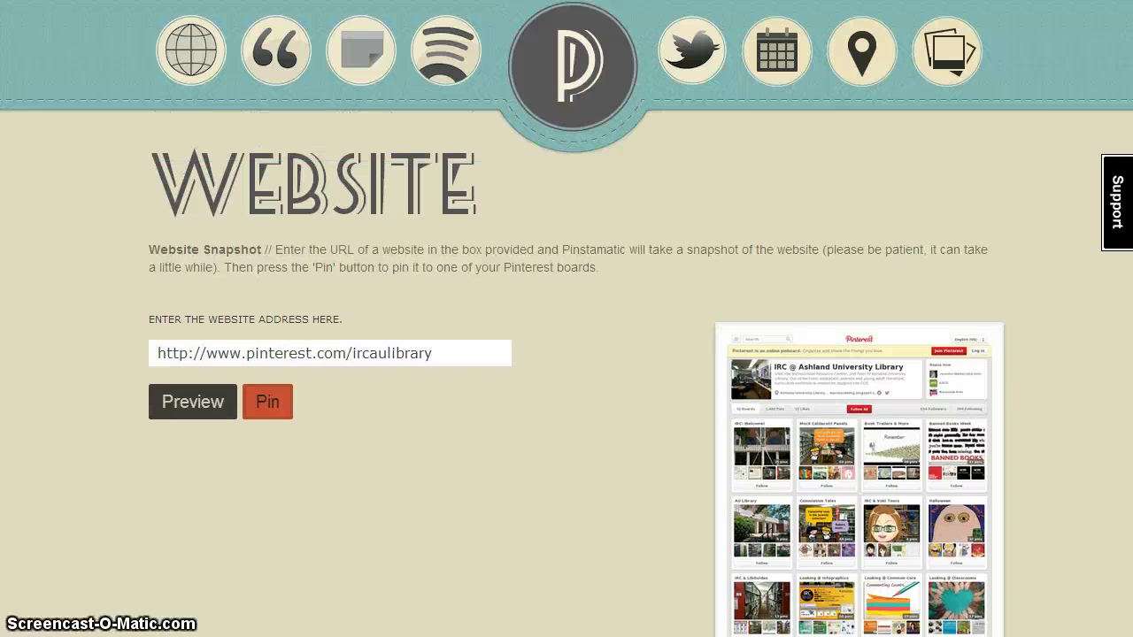
{"action": "left_click", "coordinate": [270, 402]}
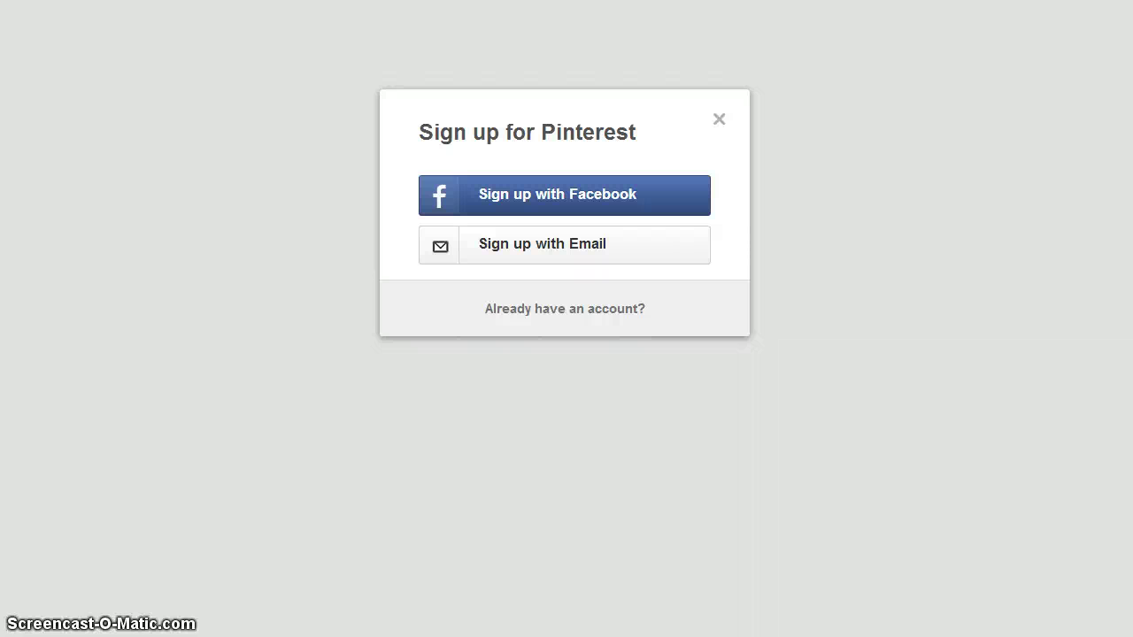
Step: Log in and pin the snapshot to EDCI 232/505: Video Tutorials, prepending a course note to its description
{"action": "left_click", "coordinate": [534, 312]}
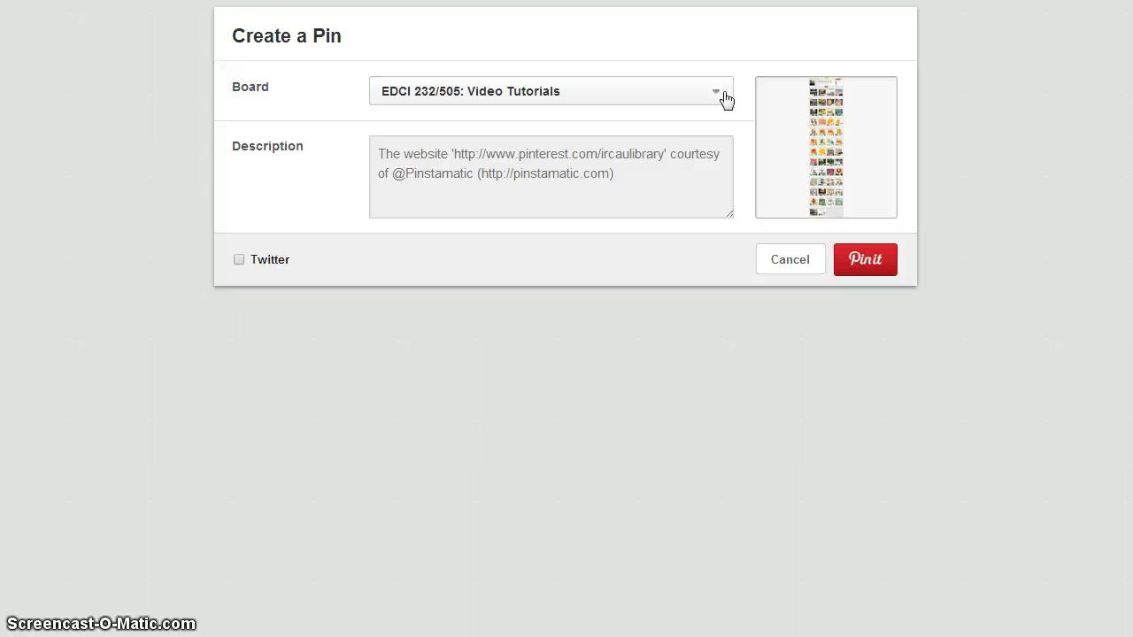
{"action": "left_click", "coordinate": [725, 96]}
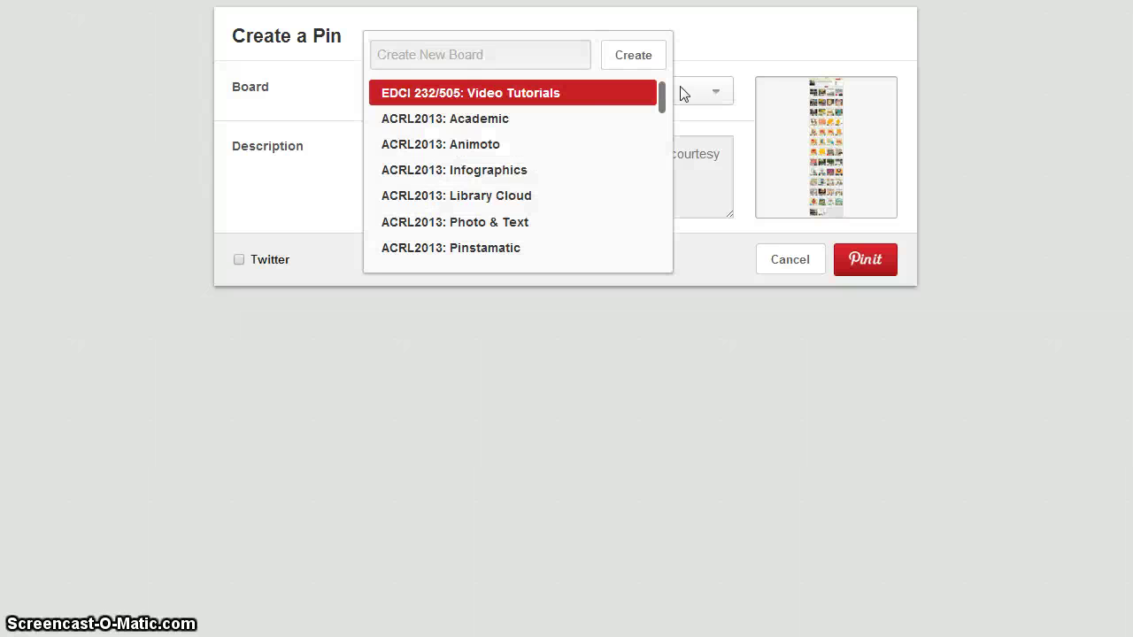
{"action": "left_click", "coordinate": [602, 99]}
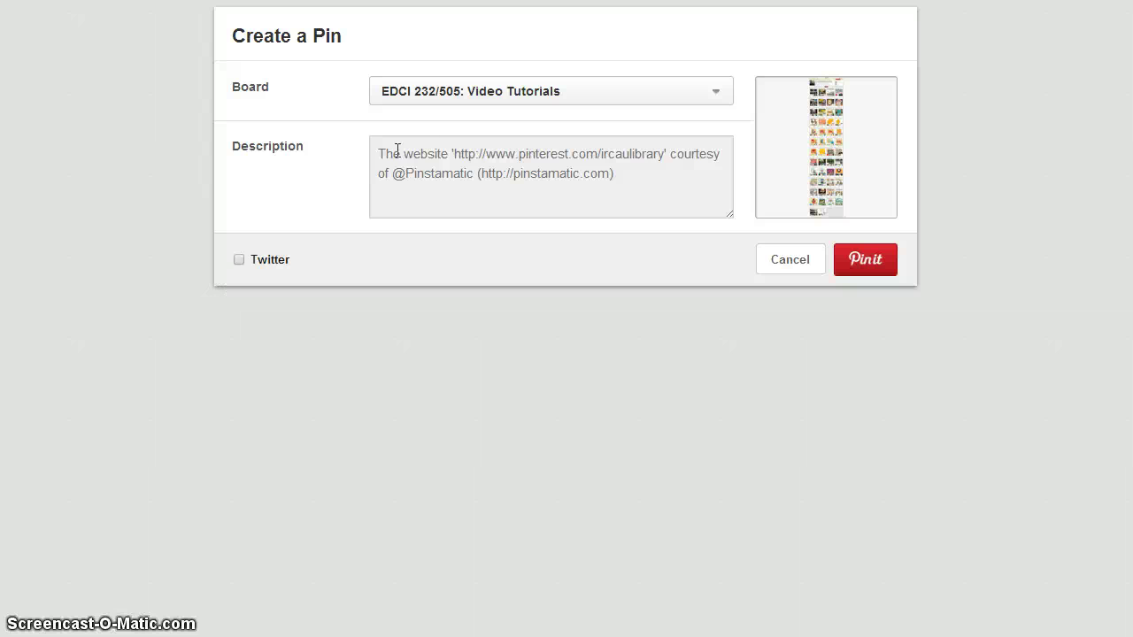
{"action": "left_click", "coordinate": [375, 152]}
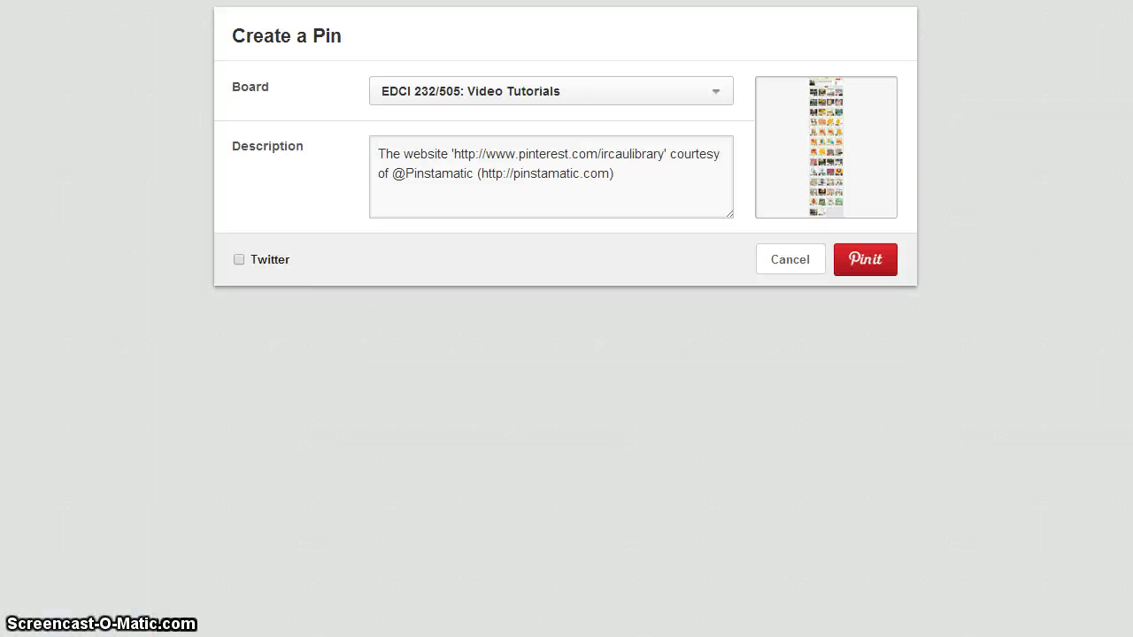
{"action": "type", "text": "EDCI 232: IRC @ Ashland University Library - Instructional Resource Center (IRC) Pinterest page (9/30/13)"}
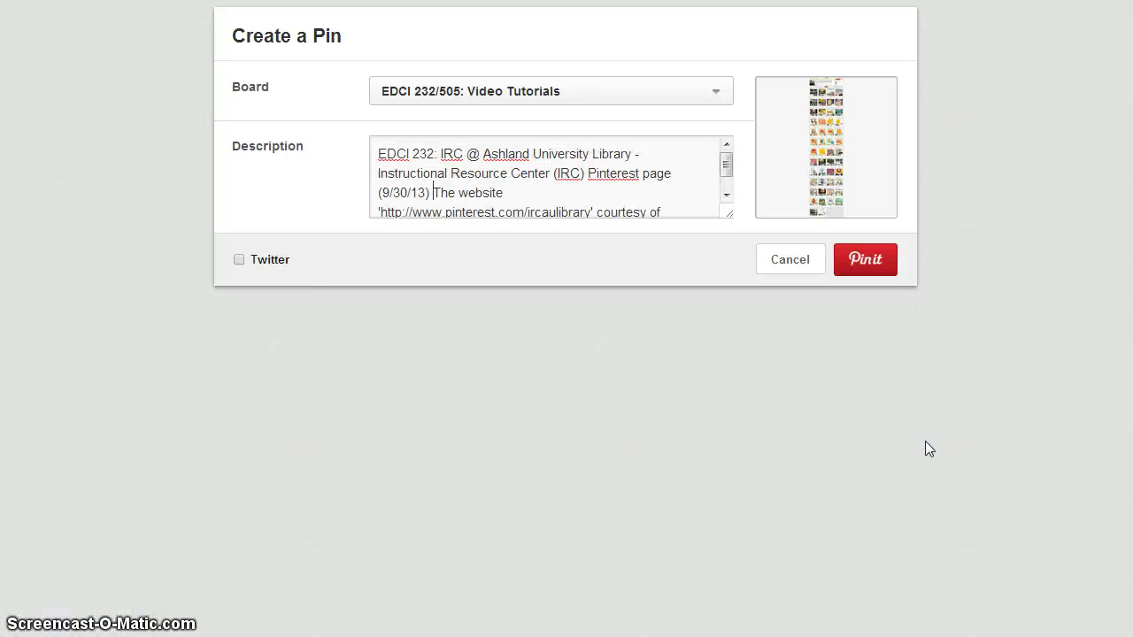
{"action": "left_click", "coordinate": [865, 264]}
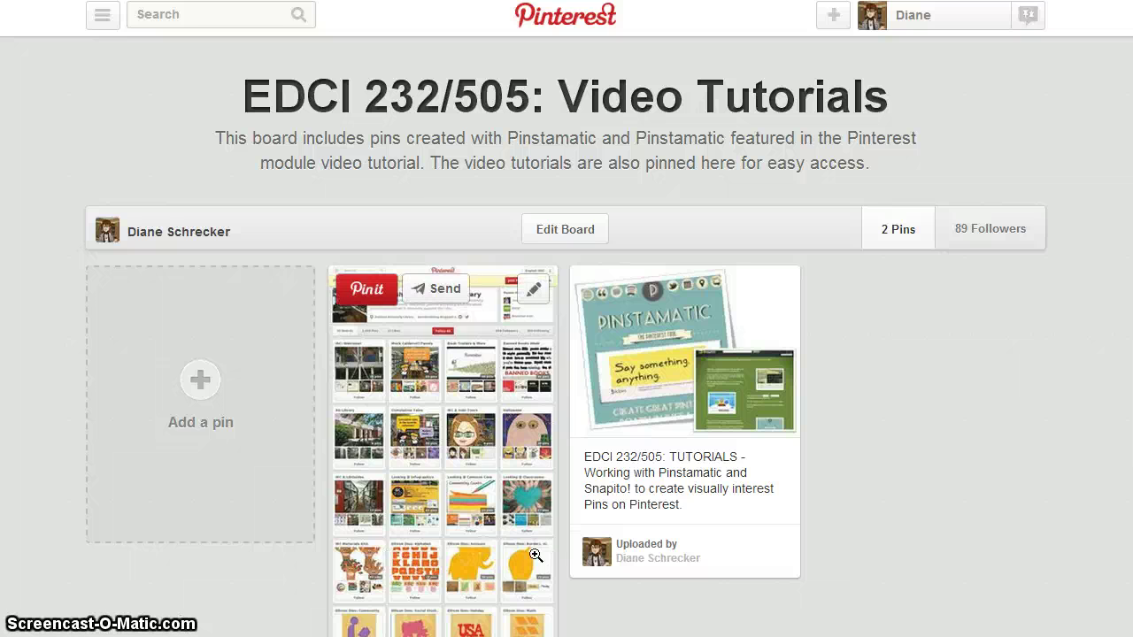
{"action": "scroll", "coordinate": [1013, 452], "scroll_direction": "down", "scroll_amount": 5}
{"action": "scroll", "coordinate": [1014, 452], "scroll_direction": "up", "scroll_amount": 5}
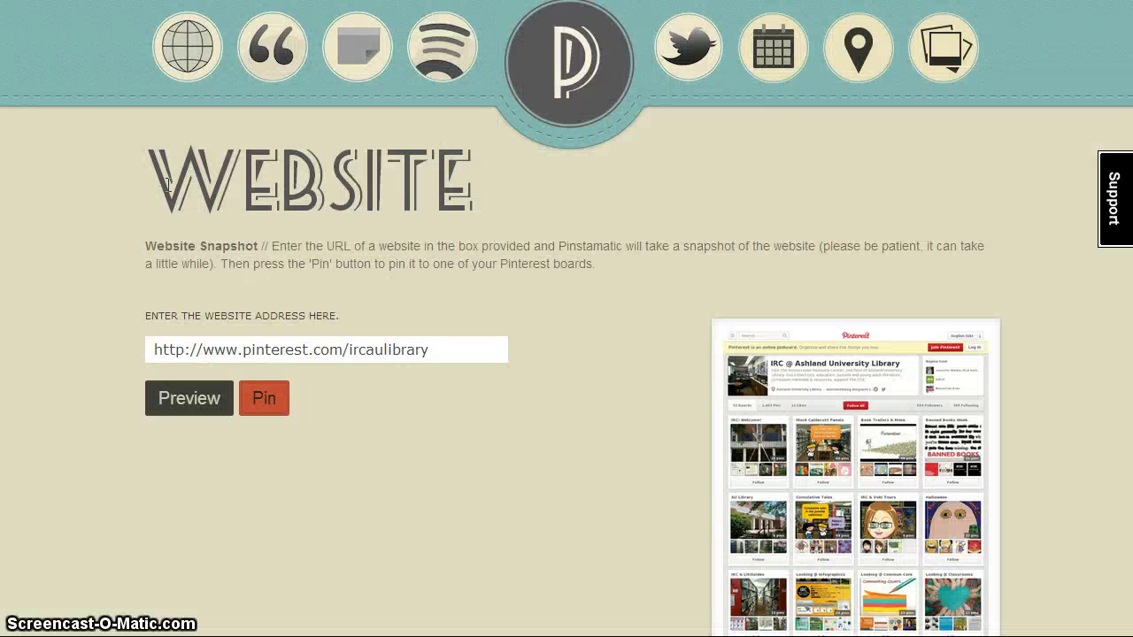
Step: Enter the quotation text with John Dewey as its author in the Text tool
{"action": "left_click", "coordinate": [272, 59]}
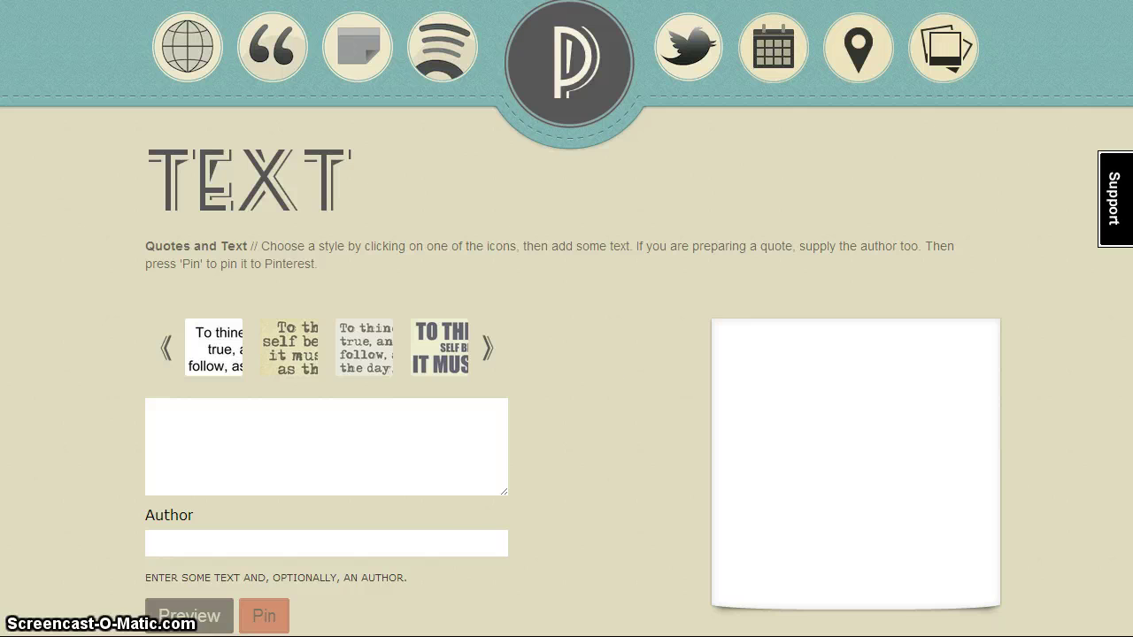
{"action": "type", "text": "\"If we teach today as we taught yesterday, we rob our children of tomorrow.\""}
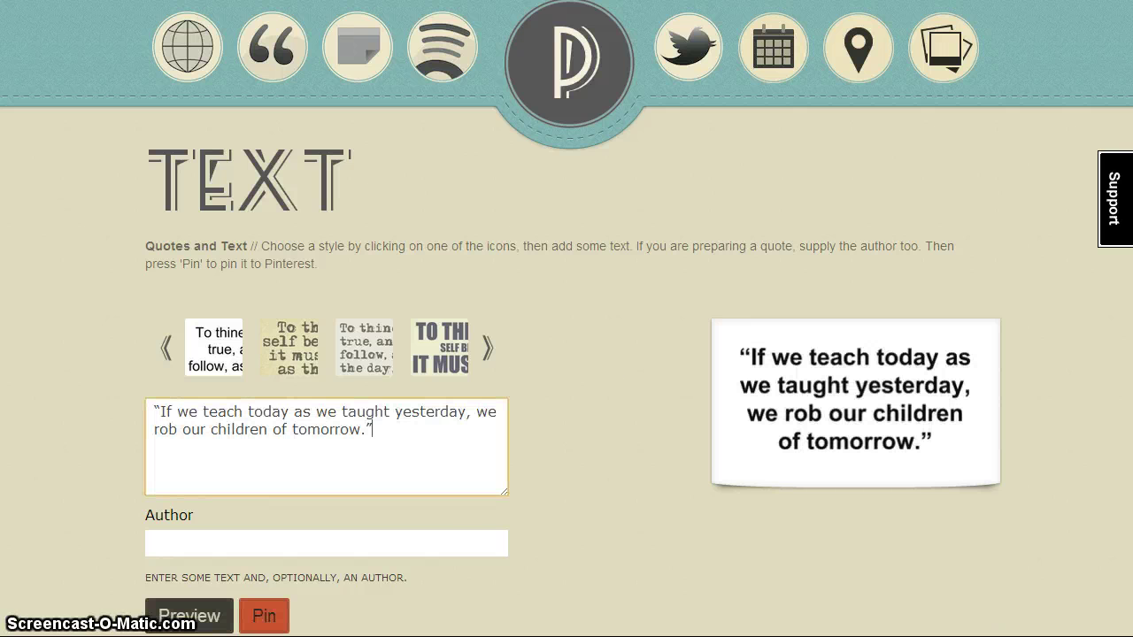
{"action": "key", "text": "Tab"}
{"action": "type", "text": "John Dewey"}
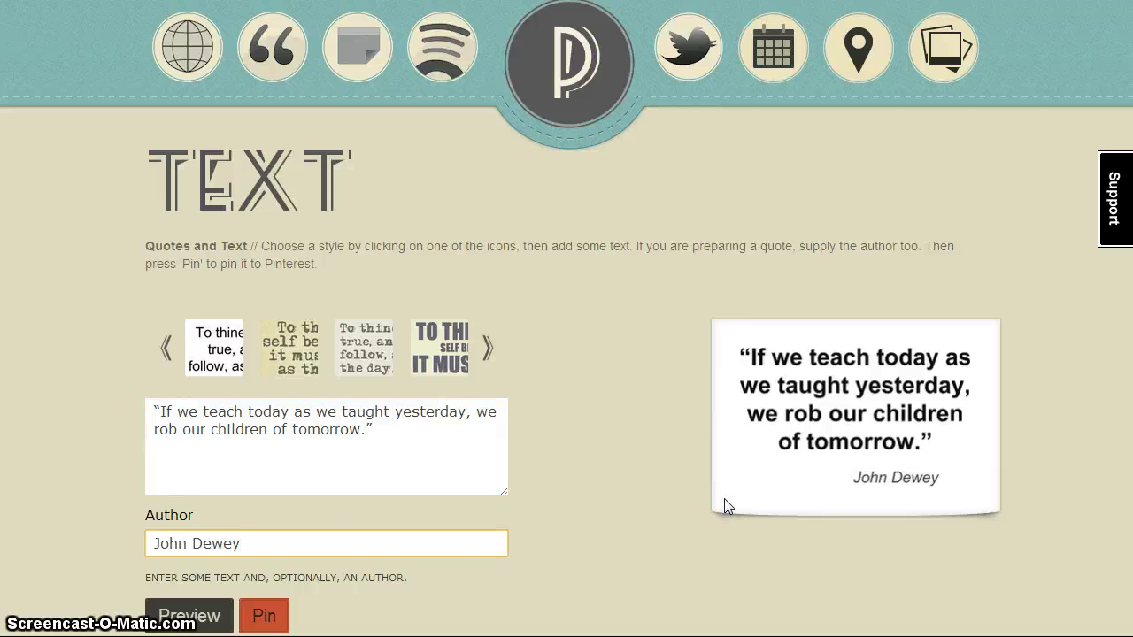
Step: Style the quote card black with pink quote marks and send it to Pinterest
{"action": "left_click", "coordinate": [486, 358]}
{"action": "left_click", "coordinate": [486, 358]}
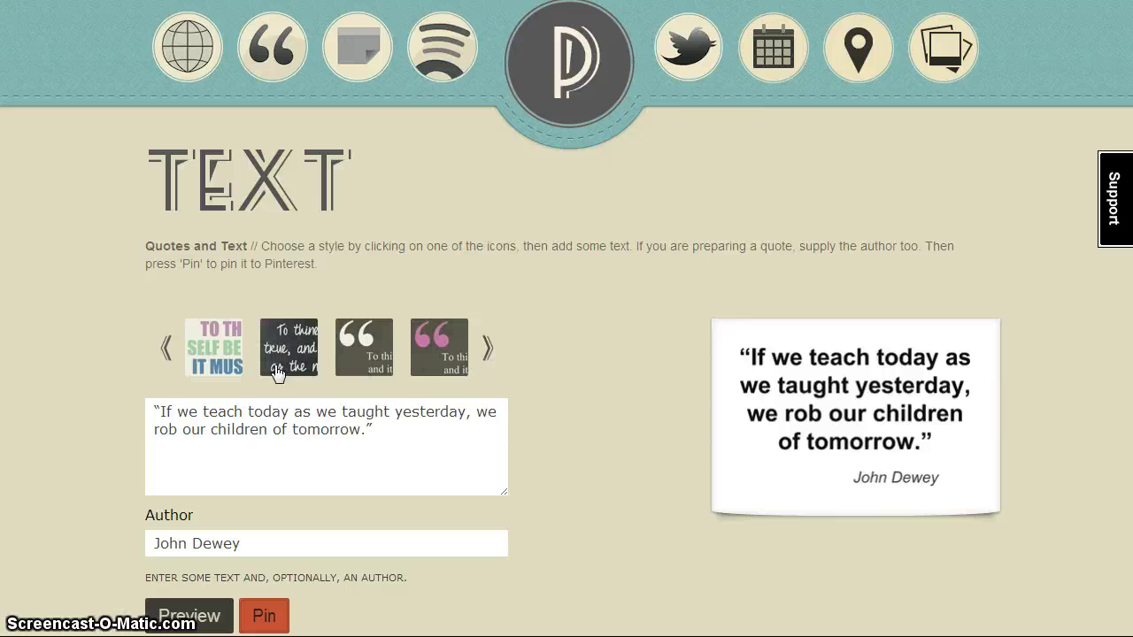
{"action": "left_click", "coordinate": [289, 363]}
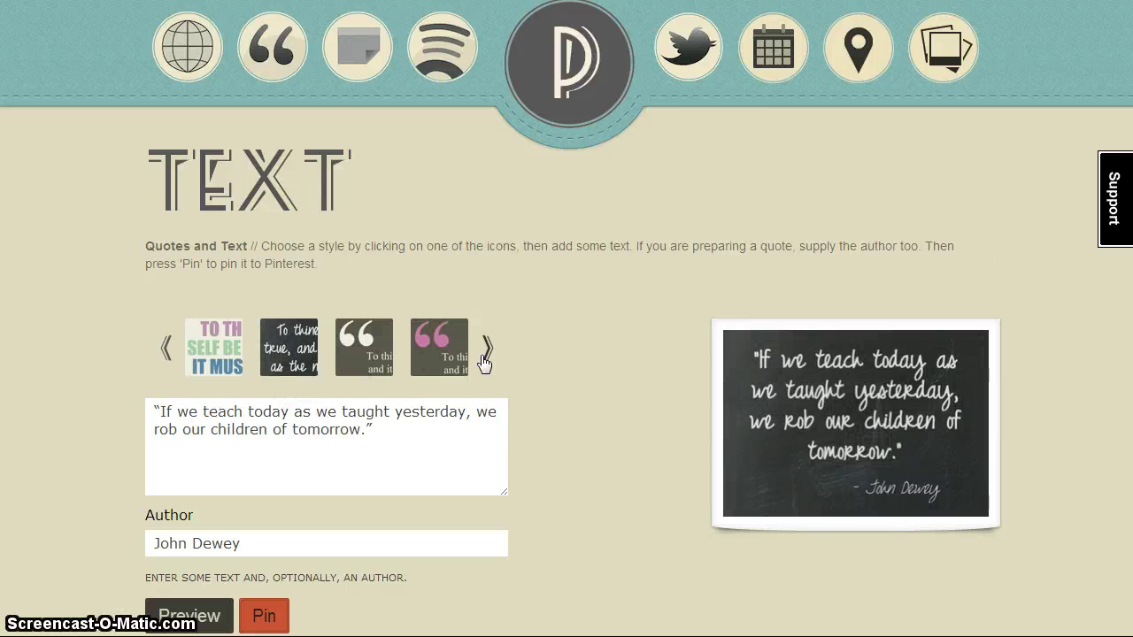
{"action": "left_click", "coordinate": [486, 357]}
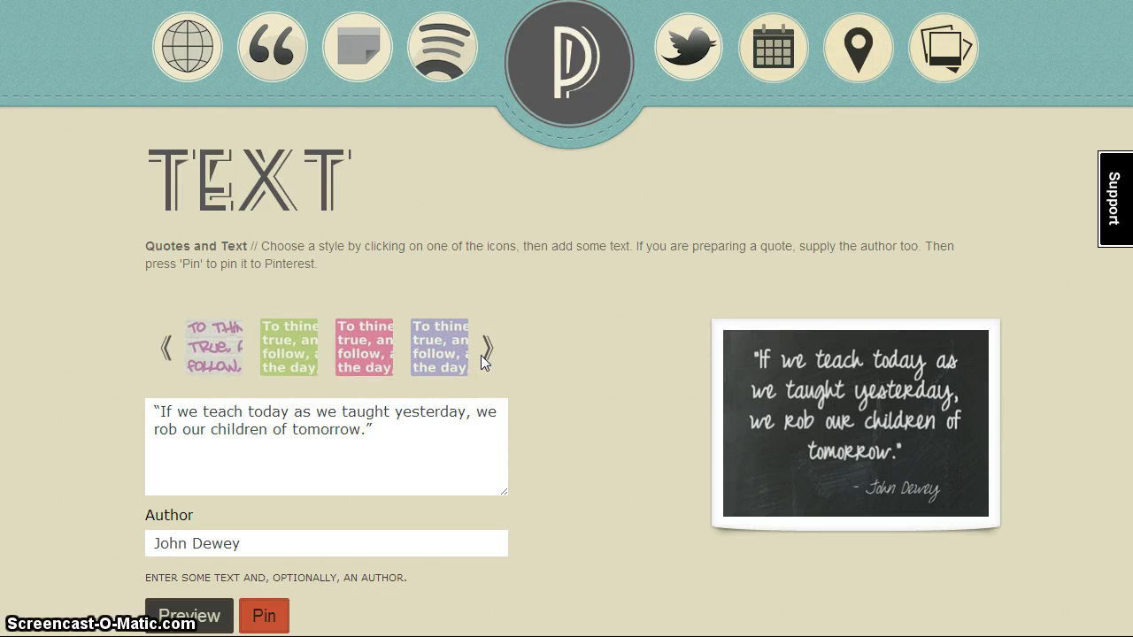
{"action": "left_click", "coordinate": [401, 357]}
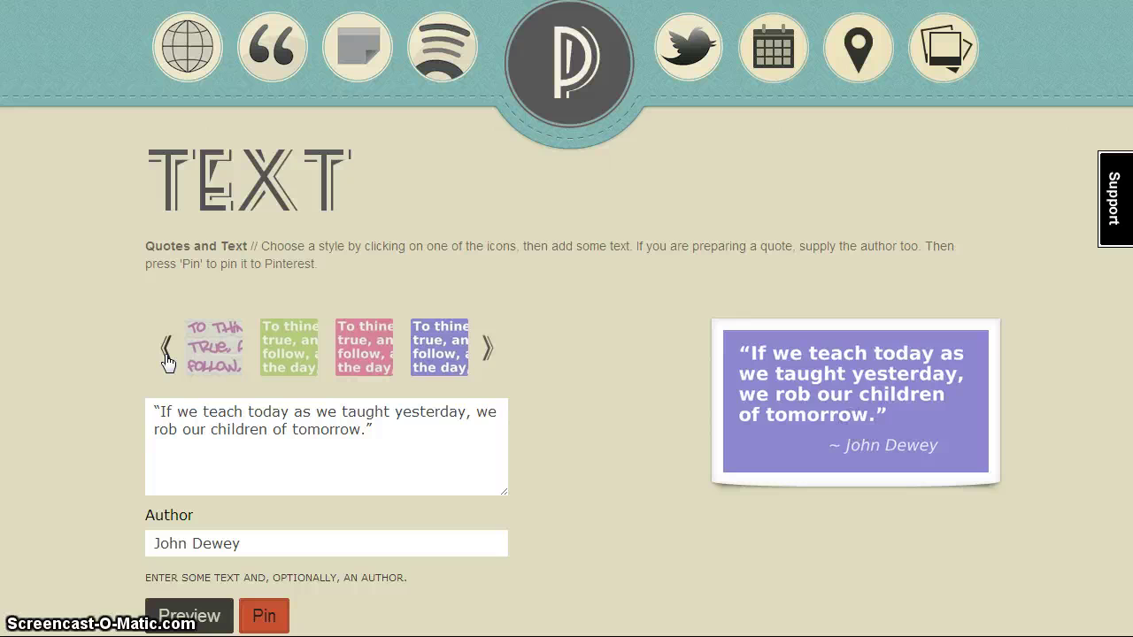
{"action": "left_click", "coordinate": [167, 350]}
{"action": "left_click", "coordinate": [434, 354]}
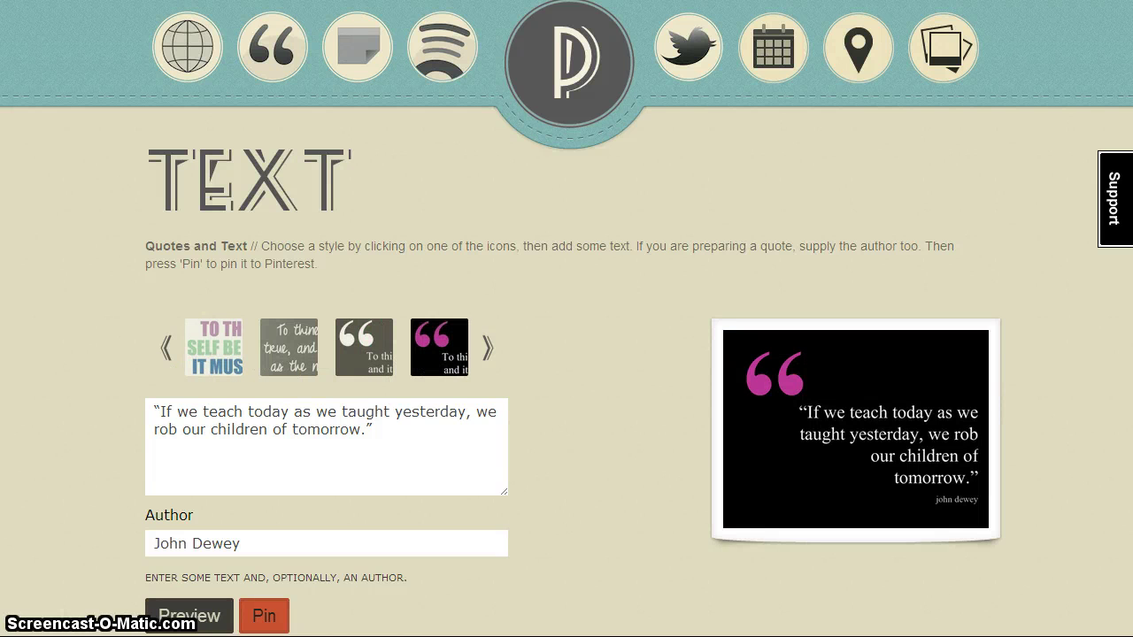
{"action": "left_click", "coordinate": [267, 625]}
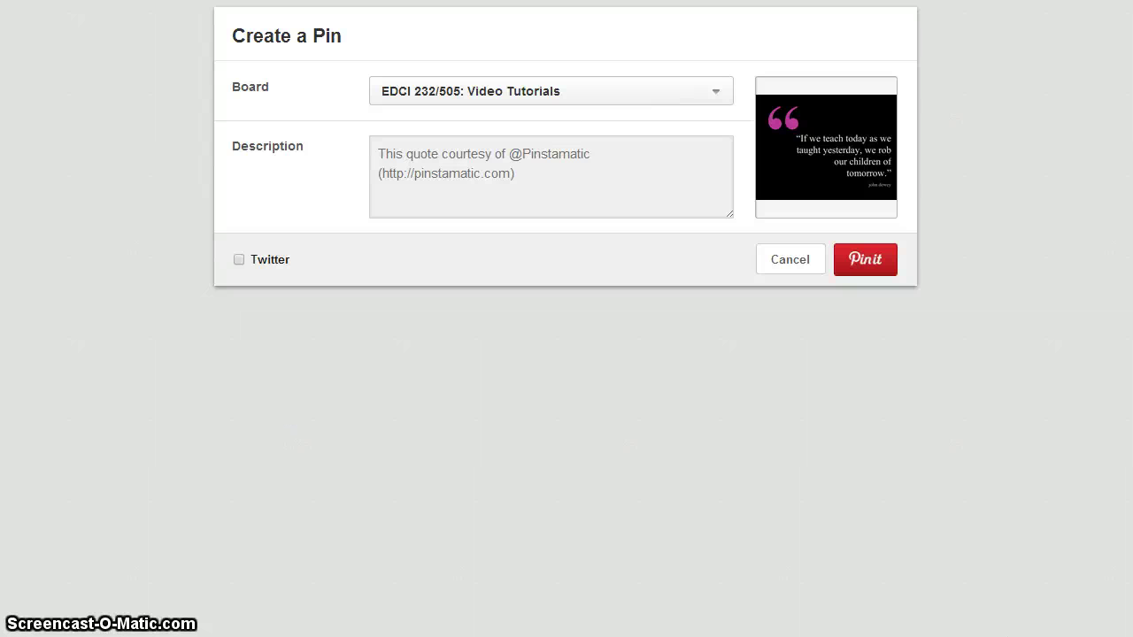
Step: Add the EDCI 232 course note to the description and pin the Dewey quote card
{"action": "type", "text": "EDCI 232: A great education quote from John Dewey (9/30/13) -"}
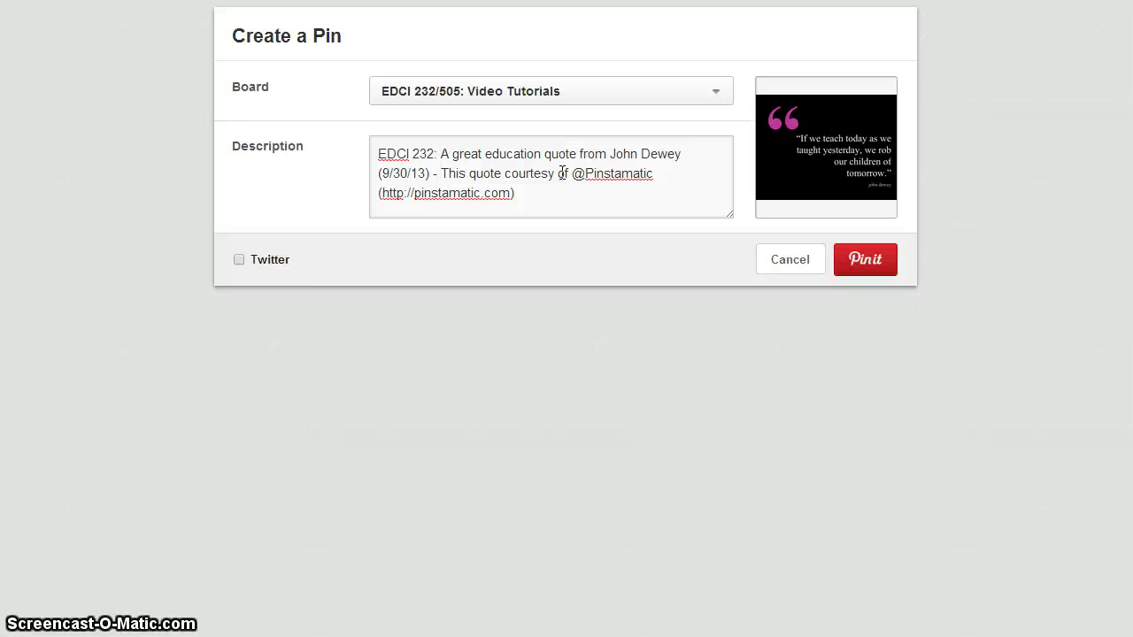
{"action": "left_click", "coordinate": [855, 257]}
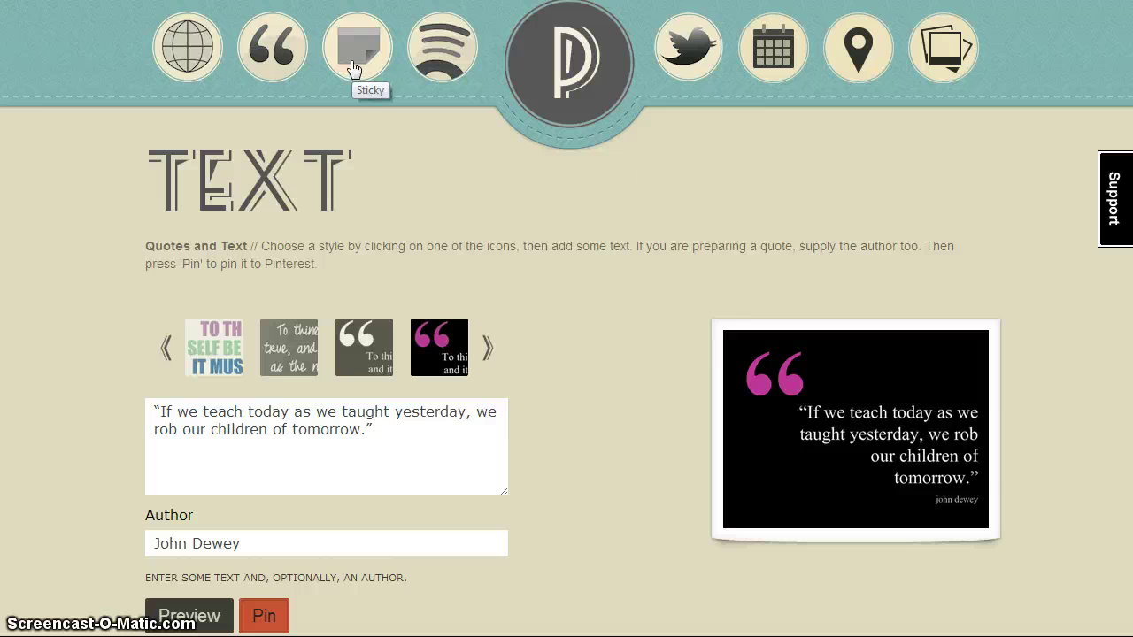
Step: Put the Neil Gaiman librarian quote on a green sticky note and send it to Pinterest
{"action": "left_click", "coordinate": [355, 69]}
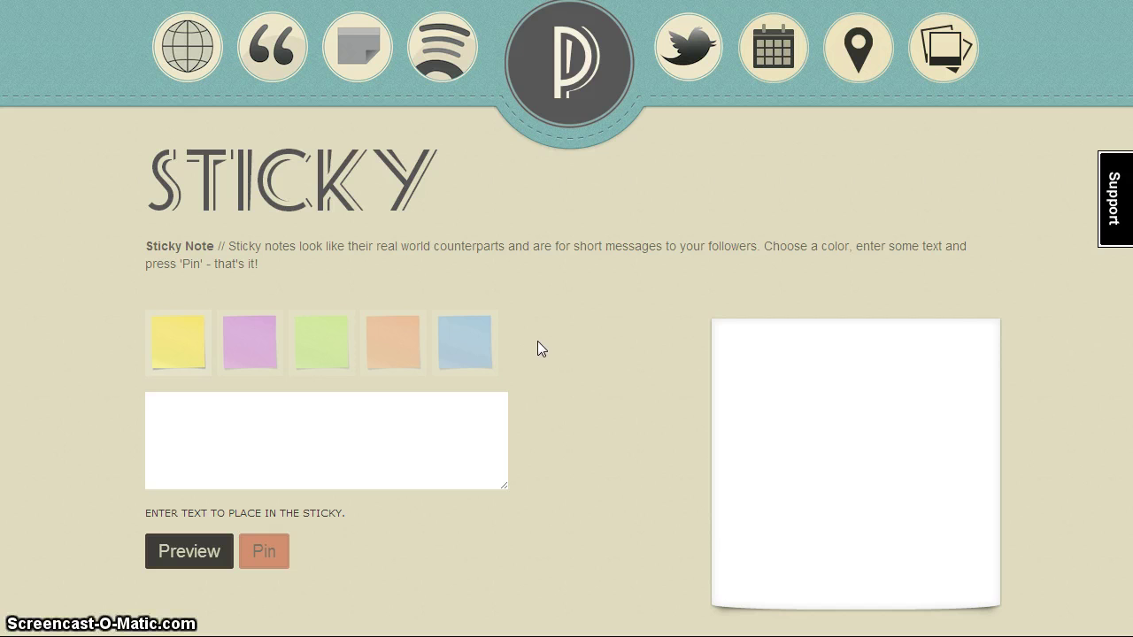
{"action": "left_click", "coordinate": [353, 405]}
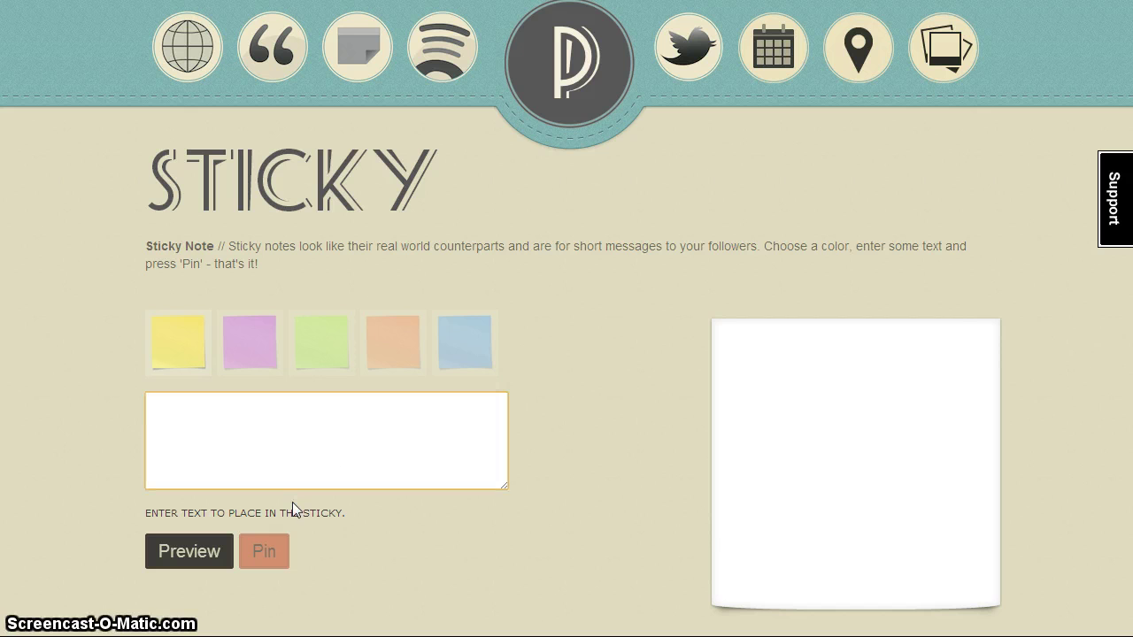
{"action": "type", "text": "\"Google can bring you back 100,000 answers, a librarian can bring you back the right one.\"—Neil Gaiman"}
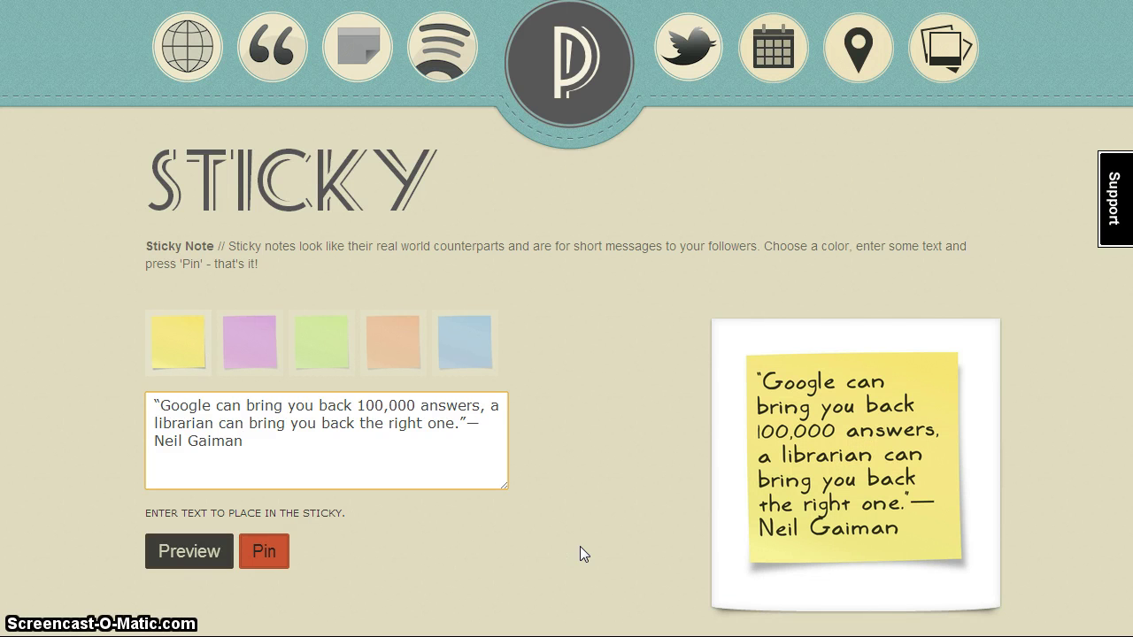
{"action": "left_click", "coordinate": [324, 359]}
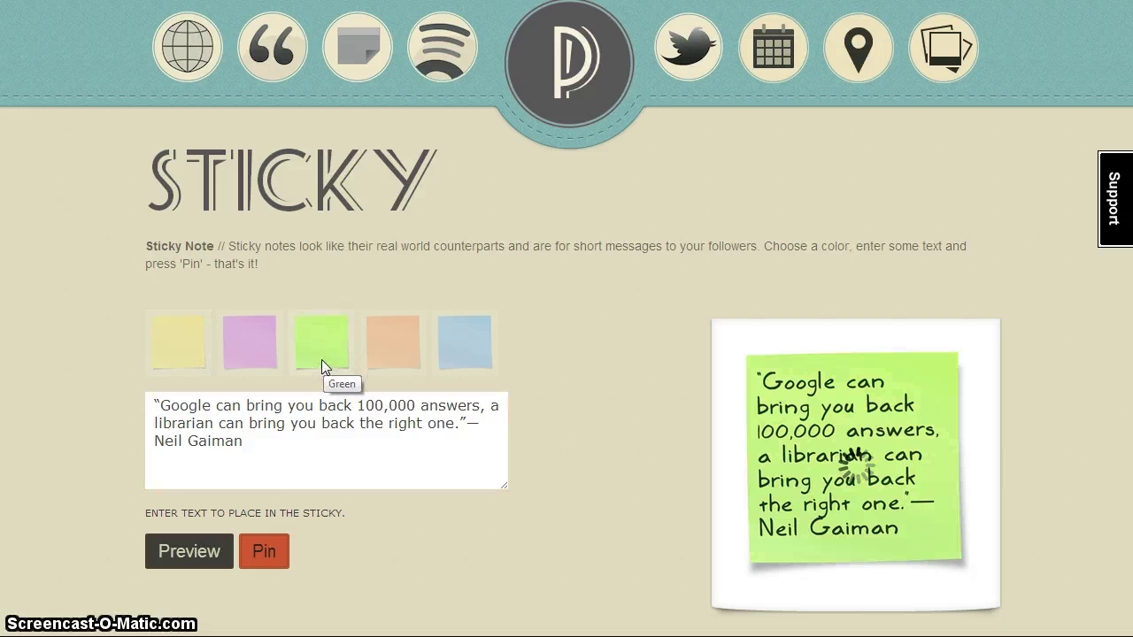
{"action": "left_click", "coordinate": [475, 345]}
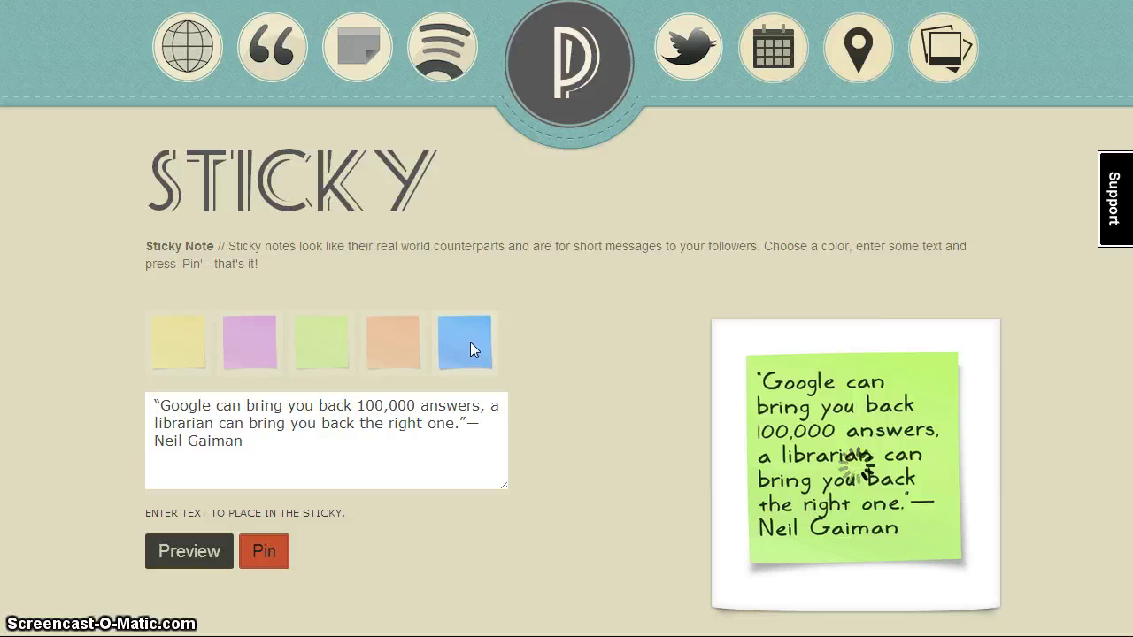
{"action": "left_click", "coordinate": [327, 360]}
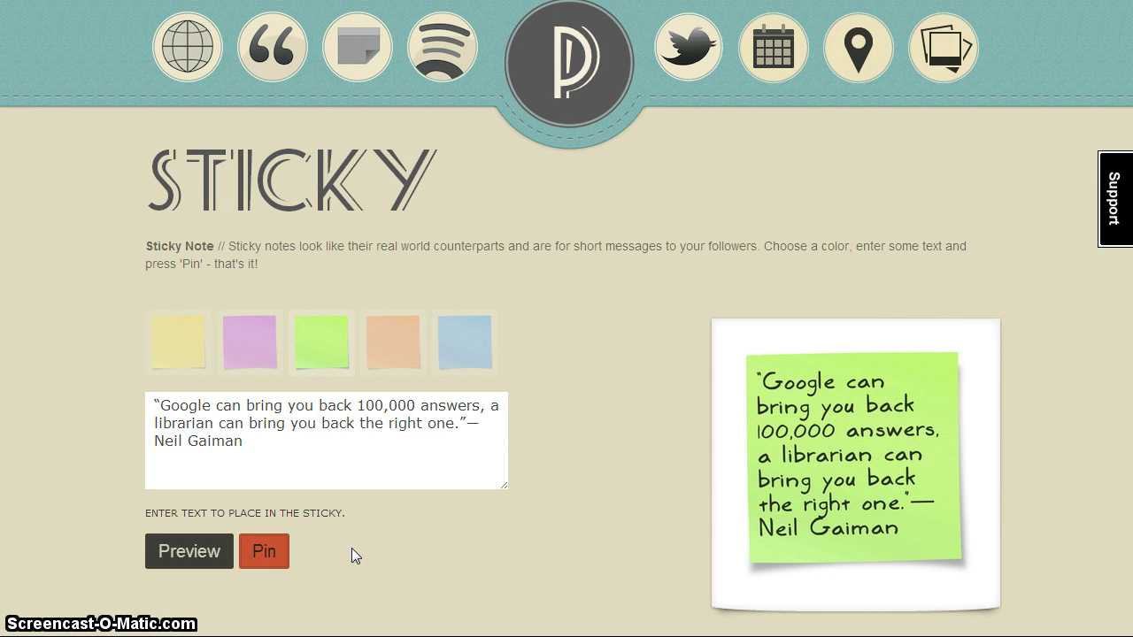
{"action": "left_click", "coordinate": [276, 556]}
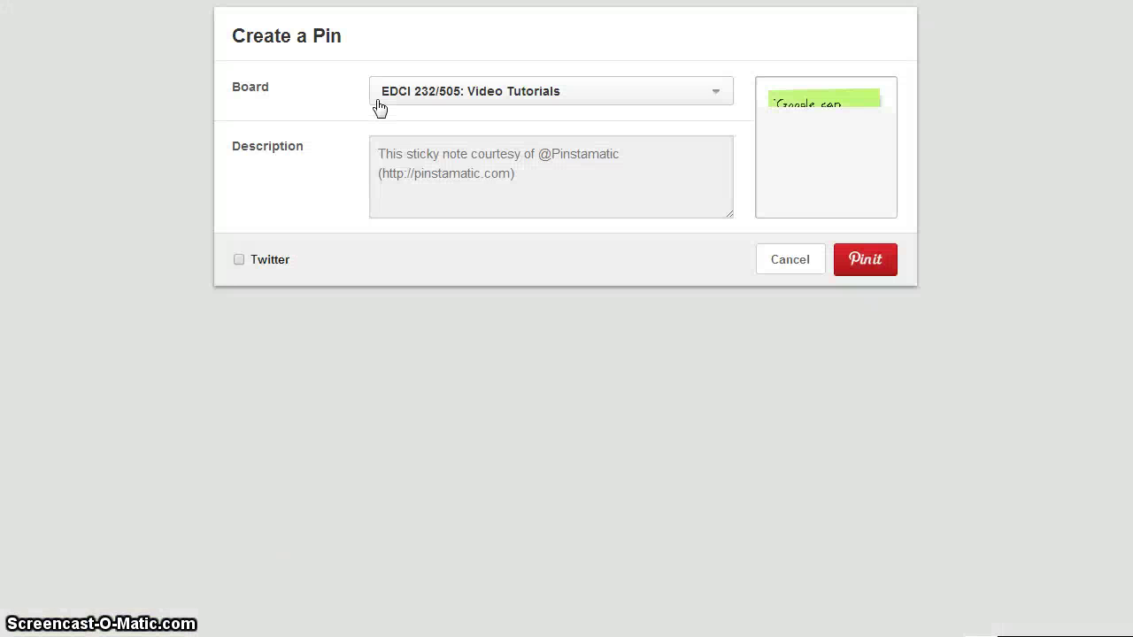
Step: Pin the Gaiman sticky note to EDCI 232/505: Video Tutorials with the course note in its description
{"action": "left_click", "coordinate": [380, 107]}
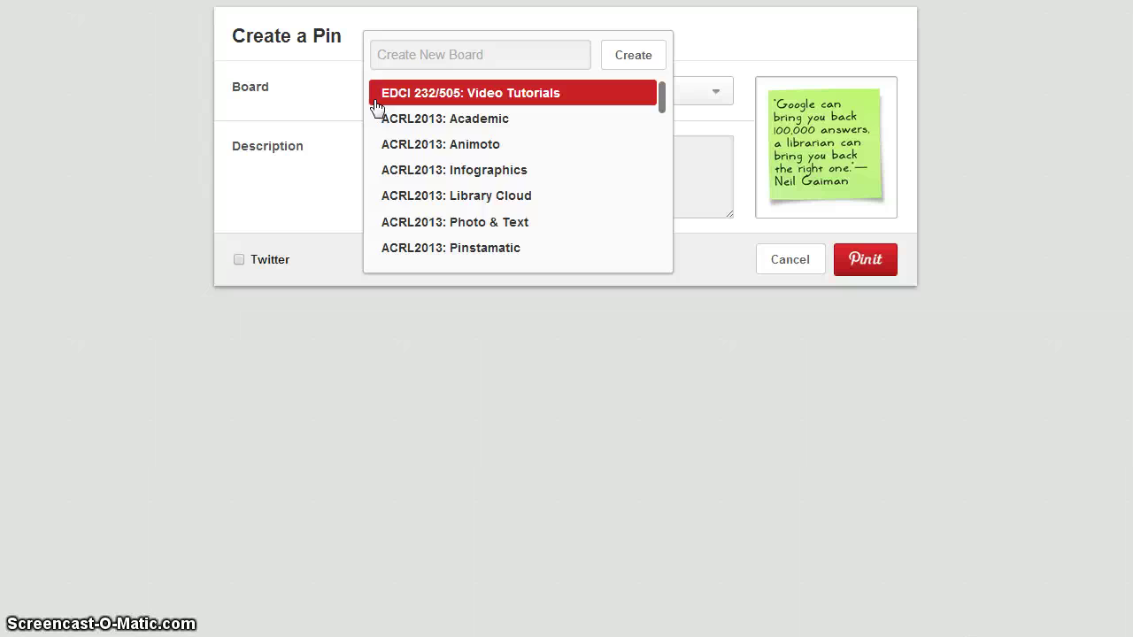
{"action": "left_click", "coordinate": [379, 101]}
{"action": "left_click", "coordinate": [374, 152]}
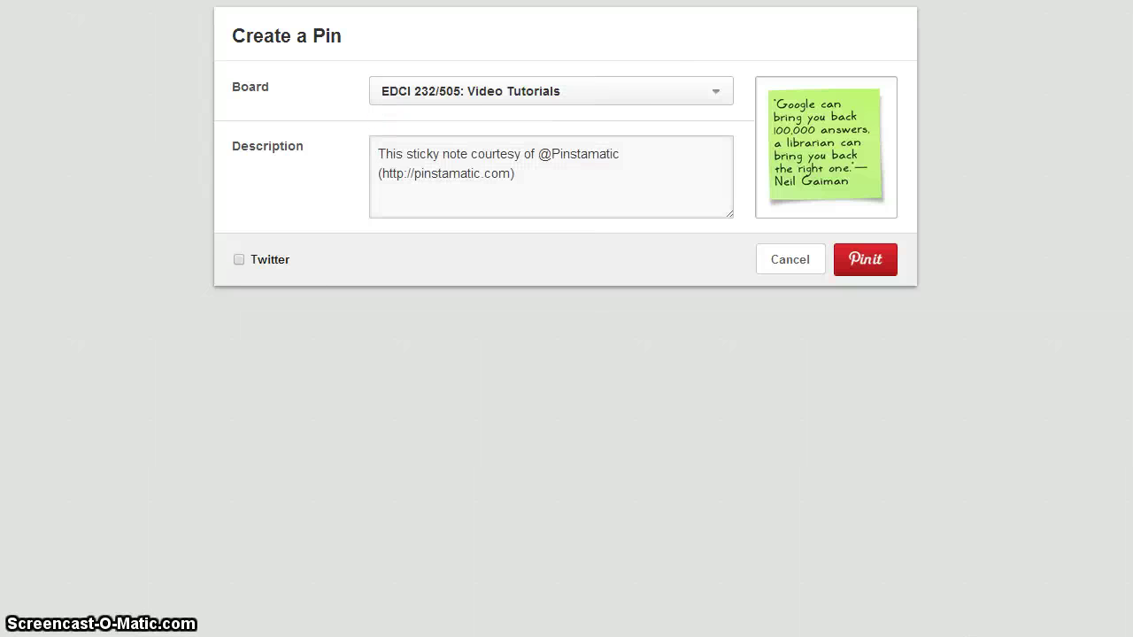
{"action": "type", "text": "EDCI 232: Great quote from Neil Gaiman, author of Newbery Award winner, \"The Graveyard Book.\""}
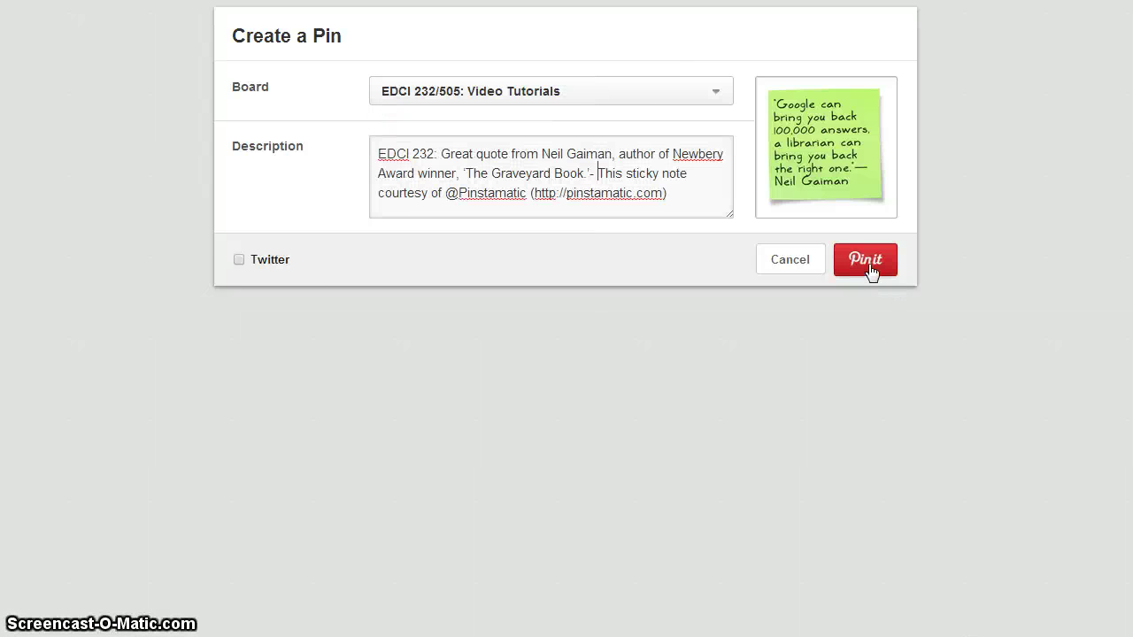
{"action": "left_click", "coordinate": [881, 261]}
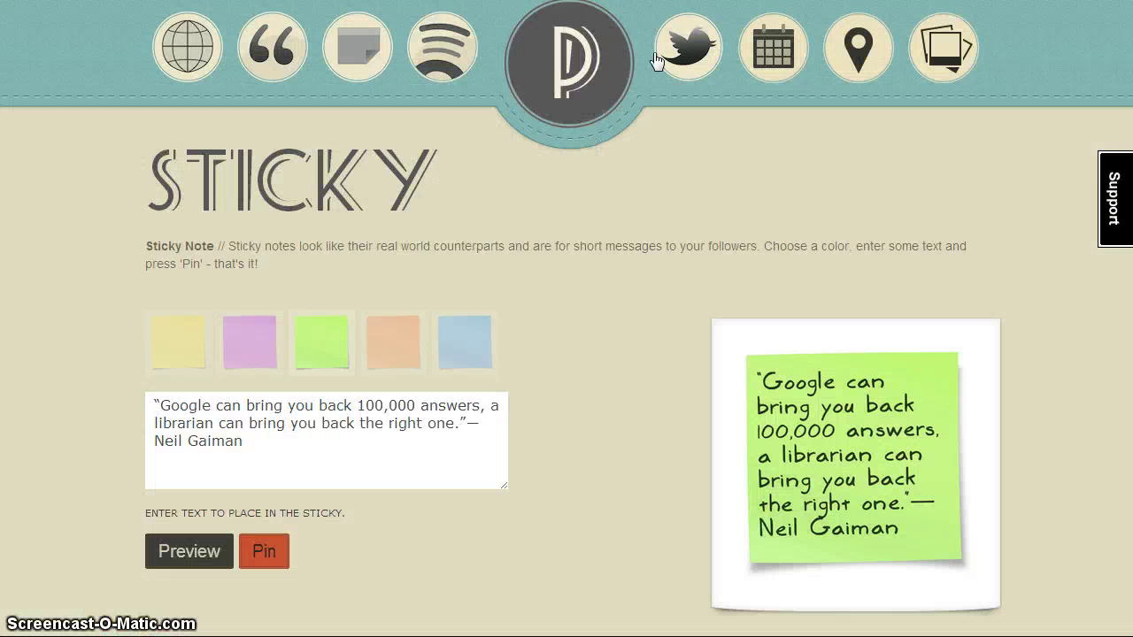
{"action": "left_click", "coordinate": [688, 53]}
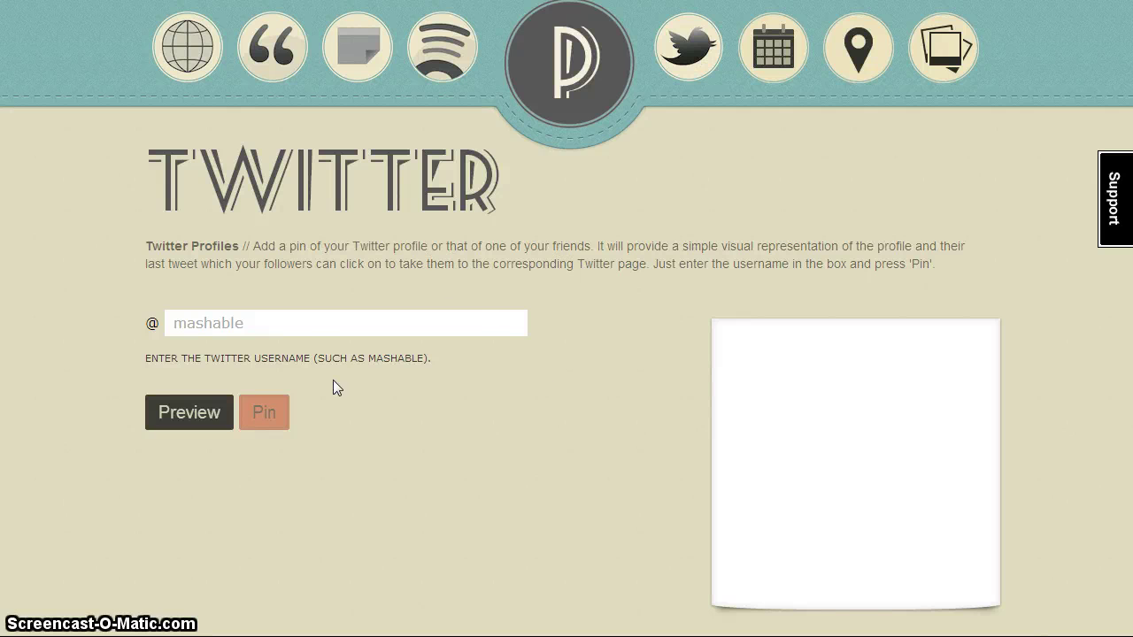
Step: Enter the library's Twitter username and send its profile card to Pinterest
{"action": "left_click", "coordinate": [313, 330]}
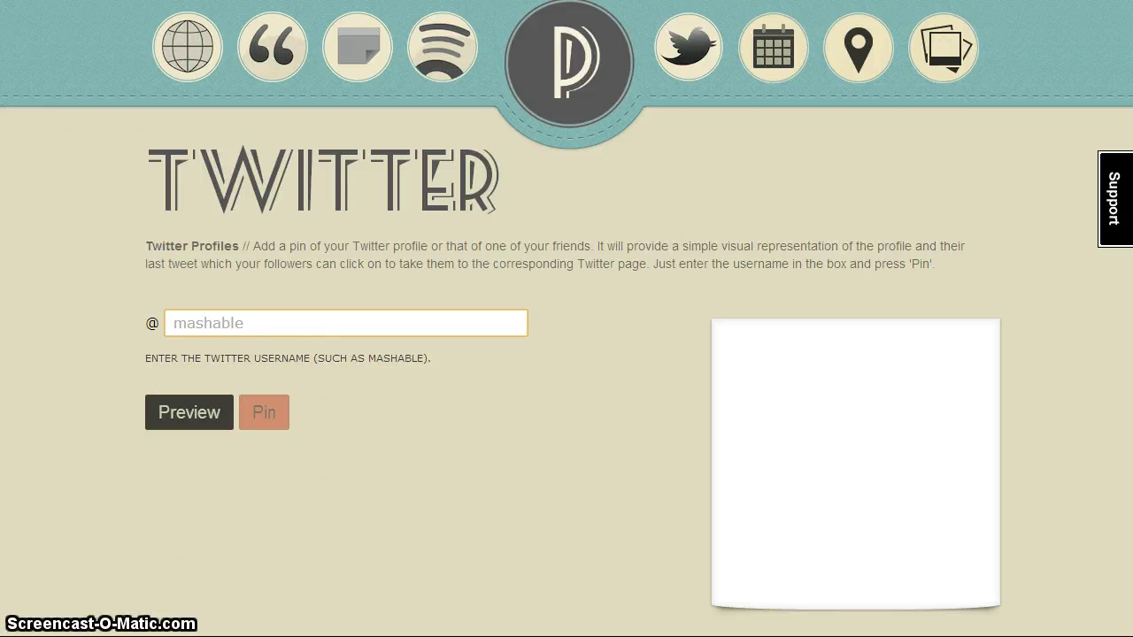
{"action": "type", "text": "@ircaulibrary"}
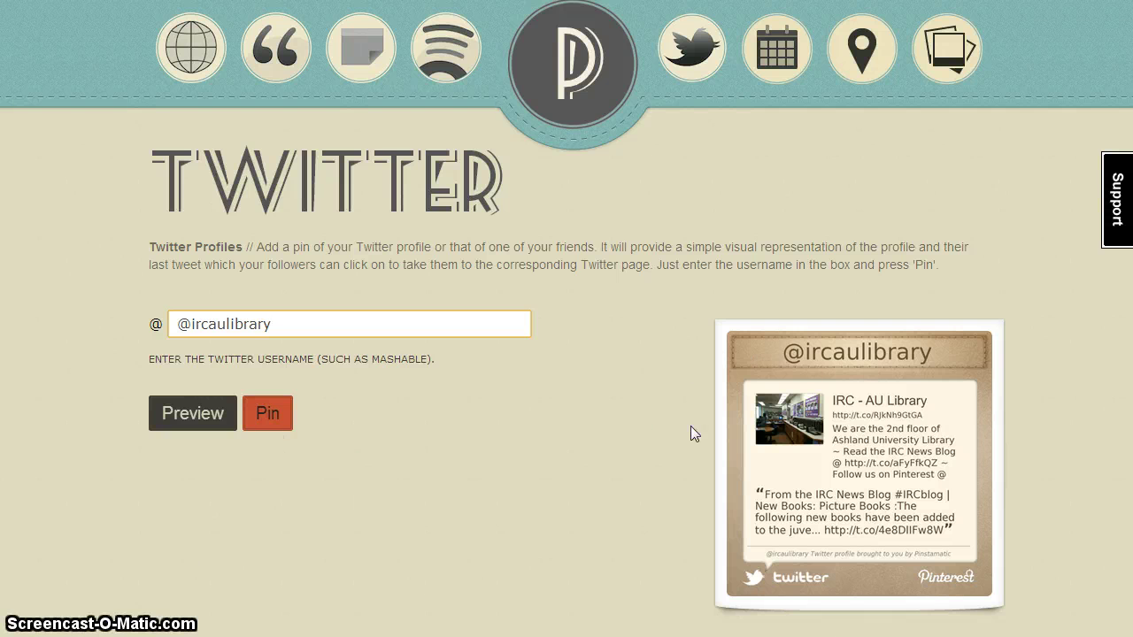
{"action": "left_click", "coordinate": [266, 413]}
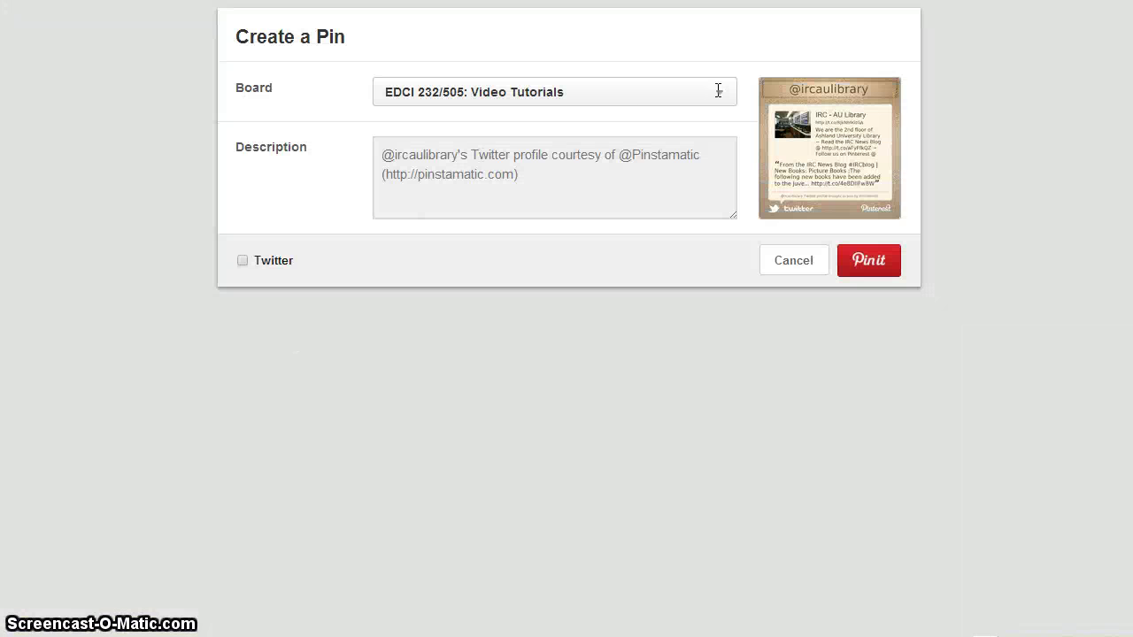
Step: Pin the Twitter card with the EDCI 232 course note, view the board, then close its tab
{"action": "left_click", "coordinate": [376, 156]}
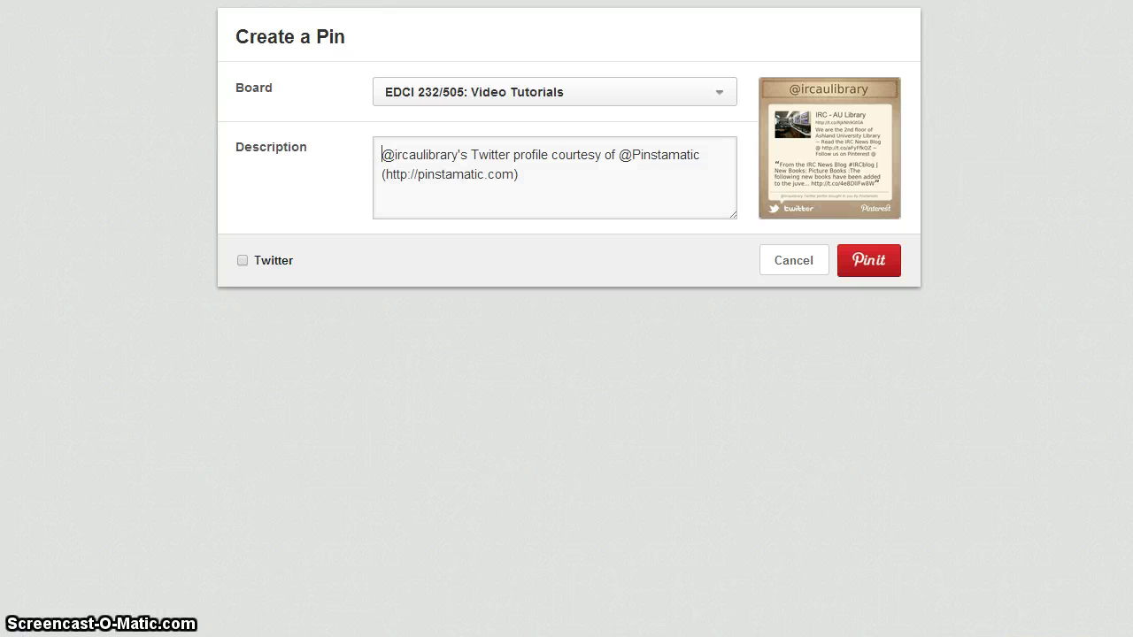
{"action": "key", "text": "ctrl+v"}
{"action": "left_click", "coordinate": [877, 266]}
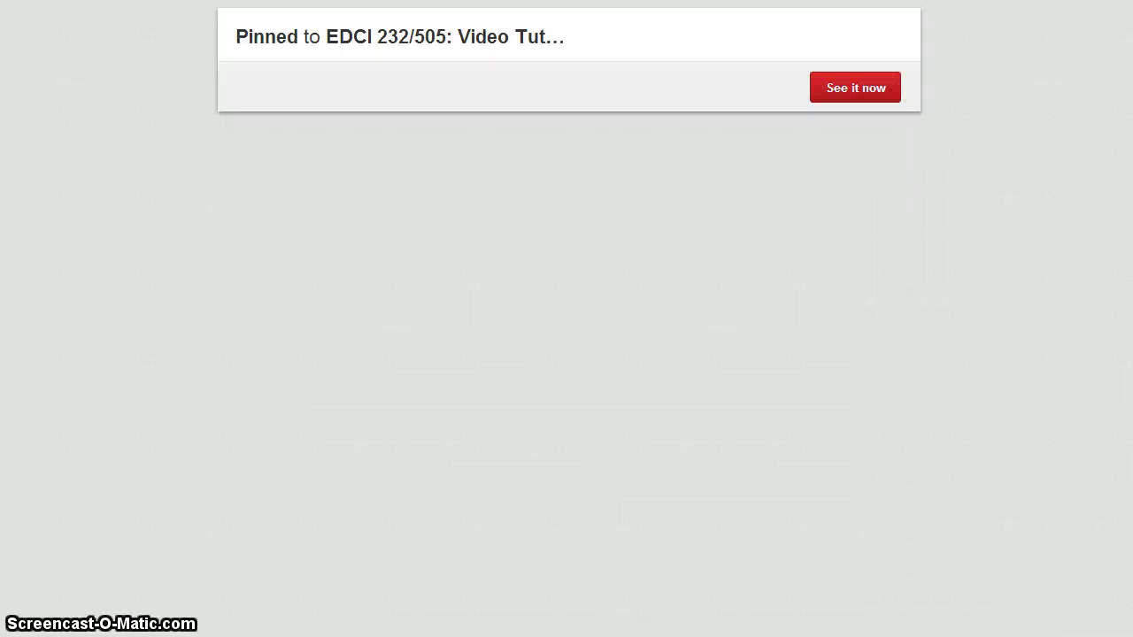
{"action": "left_click", "coordinate": [823, 76]}
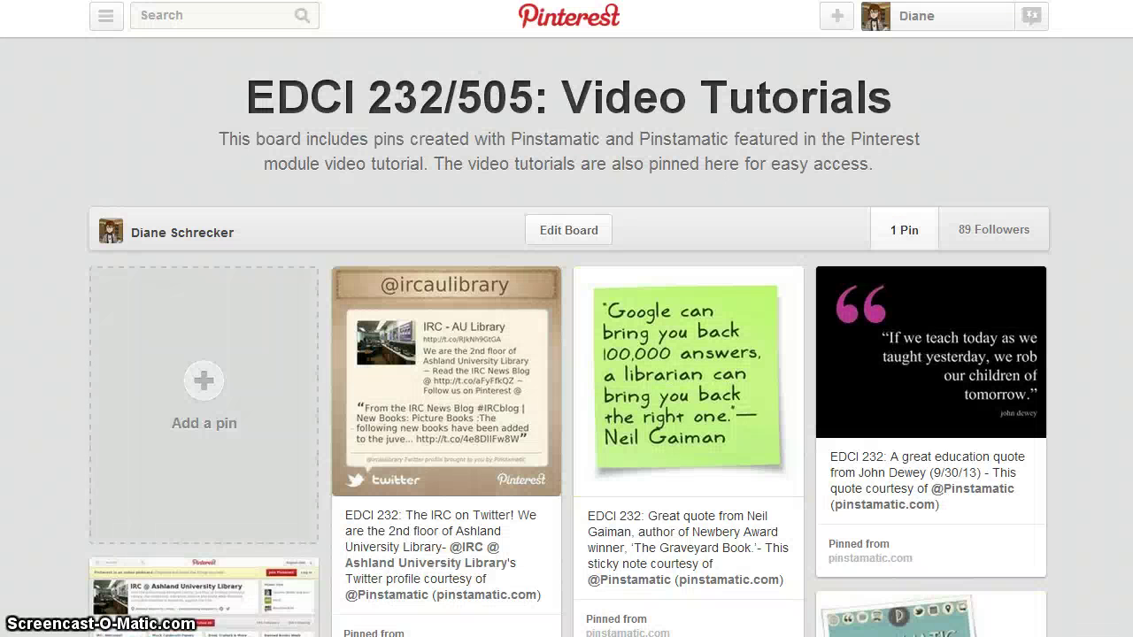
{"action": "key", "text": "ctrl+w"}
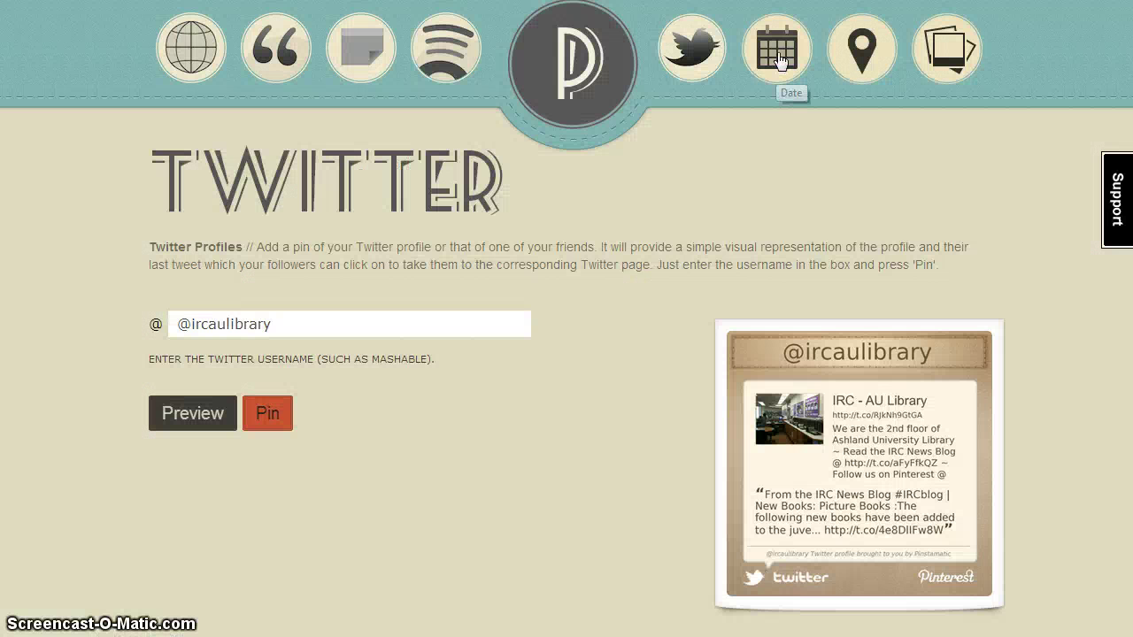
Step: Create and preview a September 30, 2013 calendar date card, then send it to Pinterest
{"action": "left_click", "coordinate": [779, 60]}
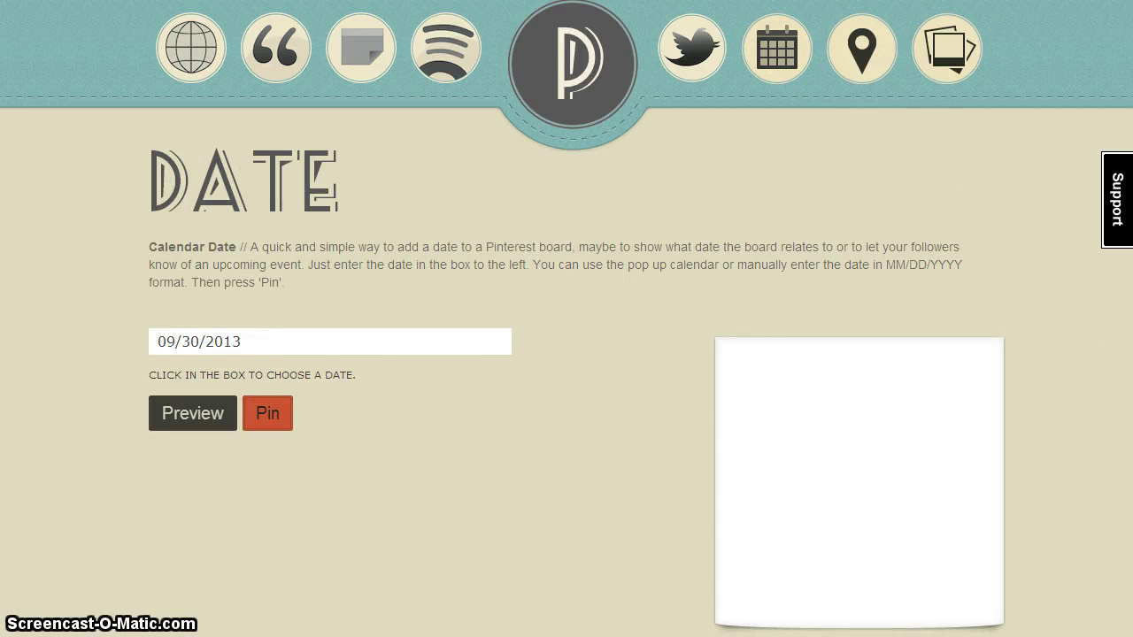
{"action": "left_click", "coordinate": [306, 346]}
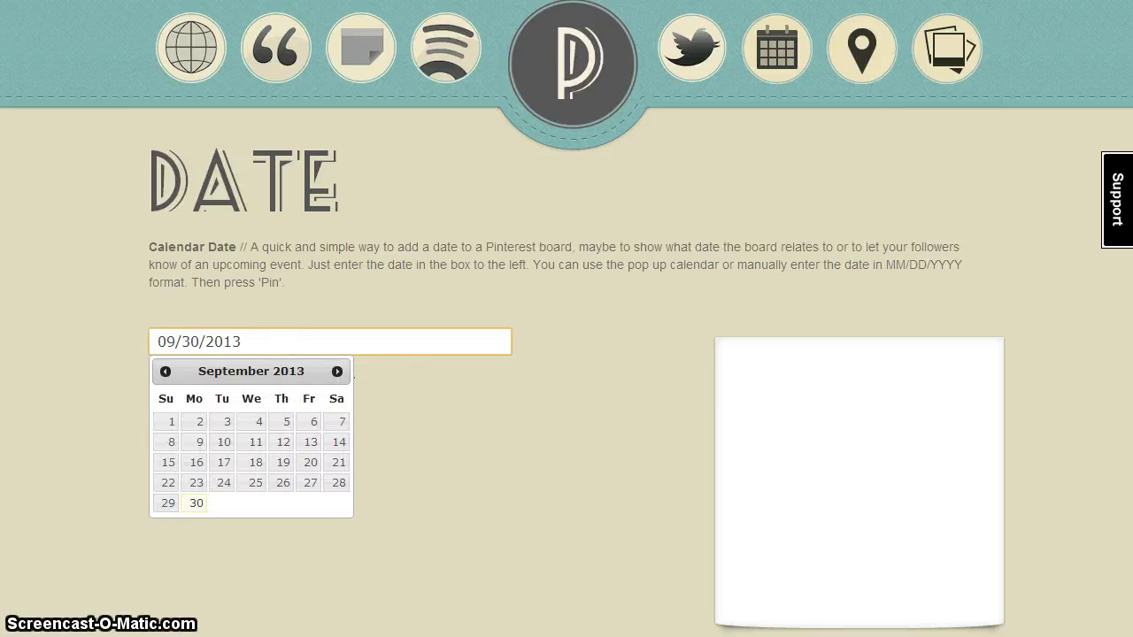
{"action": "left_click", "coordinate": [141, 526]}
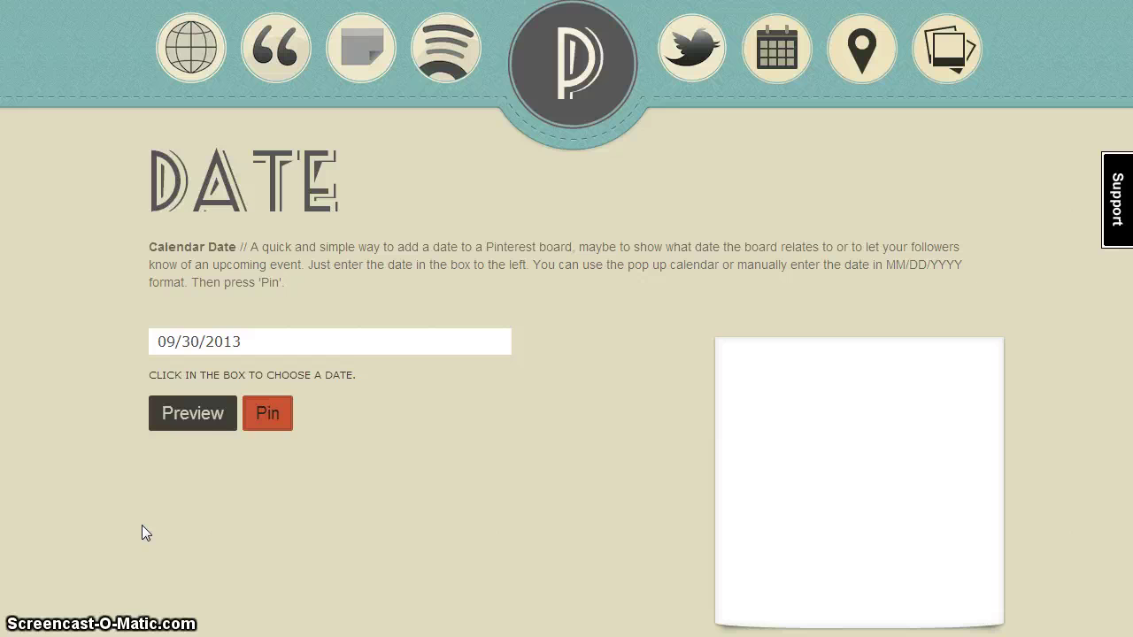
{"action": "left_click", "coordinate": [206, 426]}
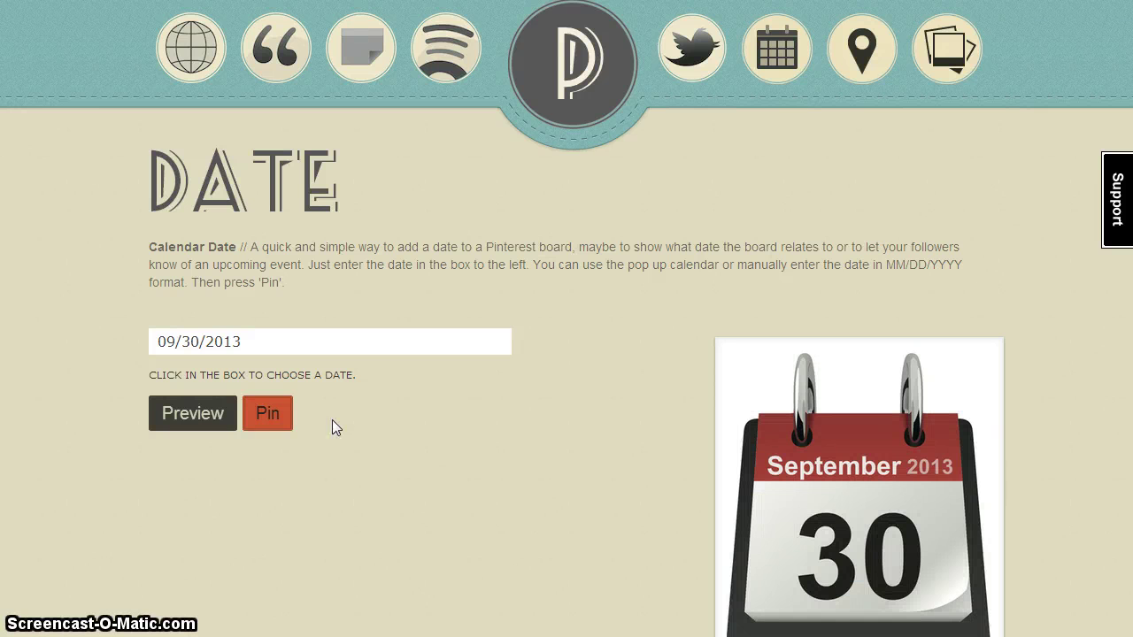
{"action": "left_click", "coordinate": [284, 422]}
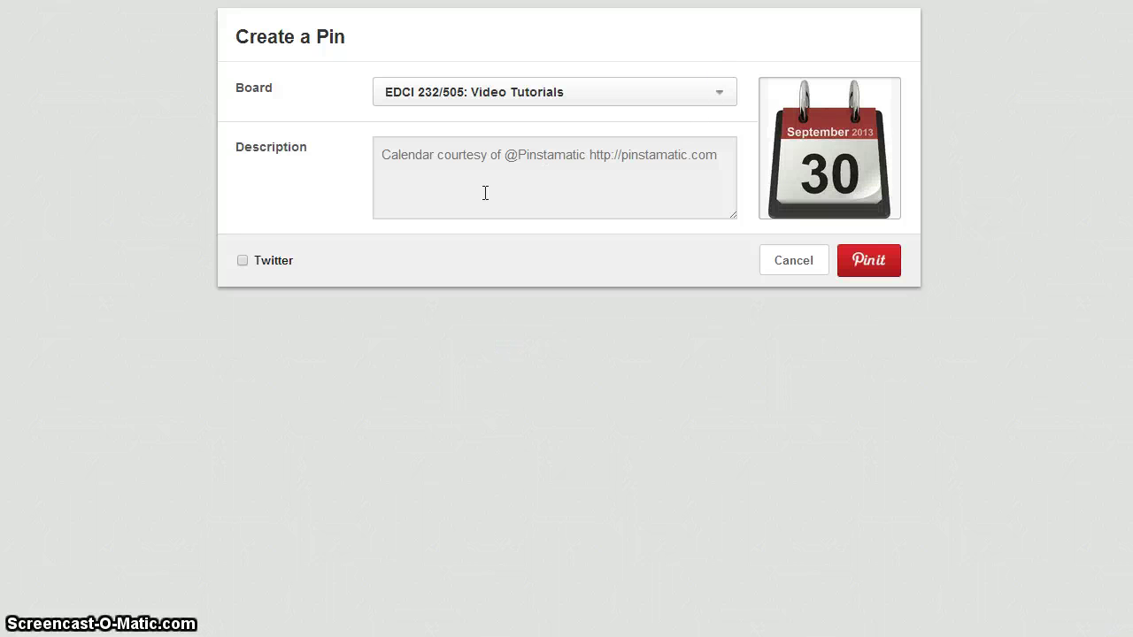
Step: Add the 'video made on 9/30/13' note ahead of the calendar pin's credit and pin it
{"action": "left_click", "coordinate": [385, 156]}
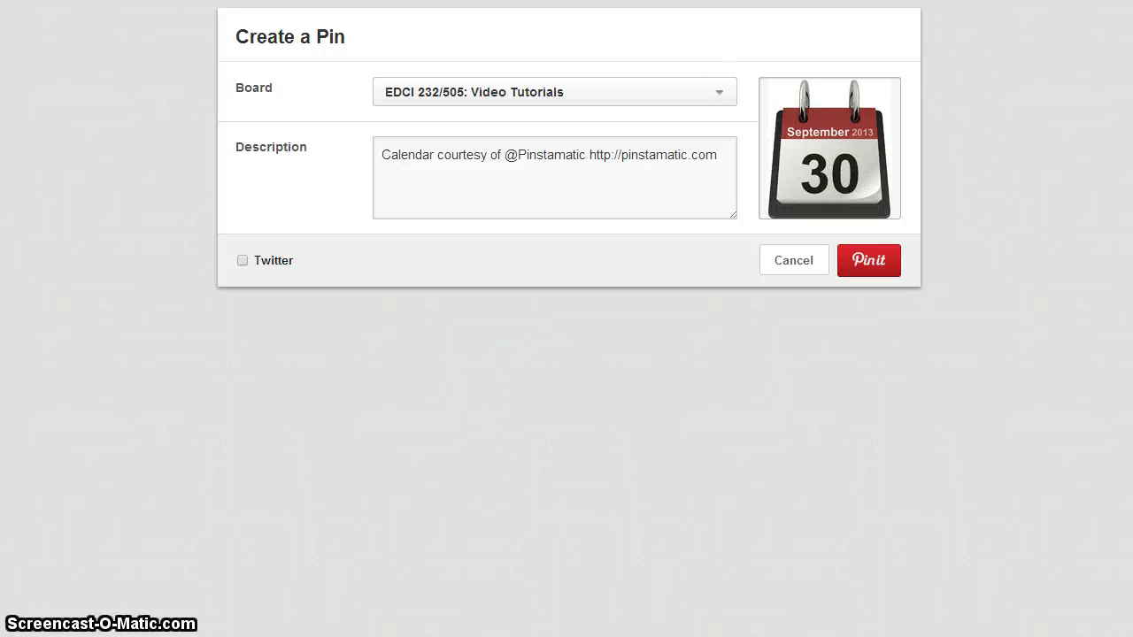
{"action": "type", "text": "EDCI 232: This instructional video was made on 9/30/13.-"}
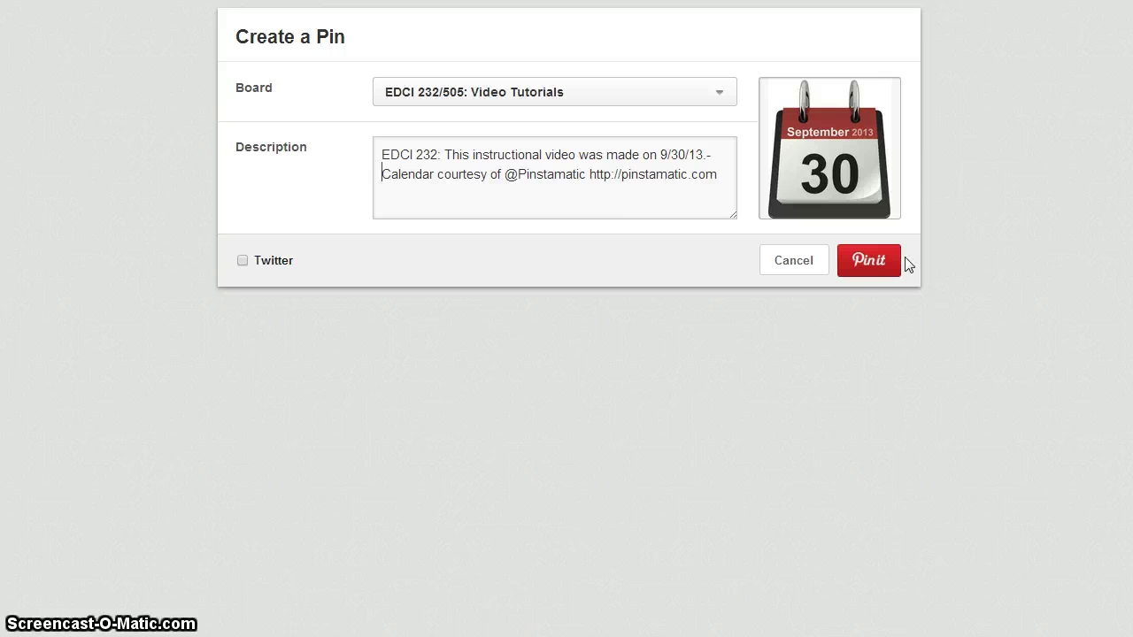
{"action": "left_click", "coordinate": [878, 265]}
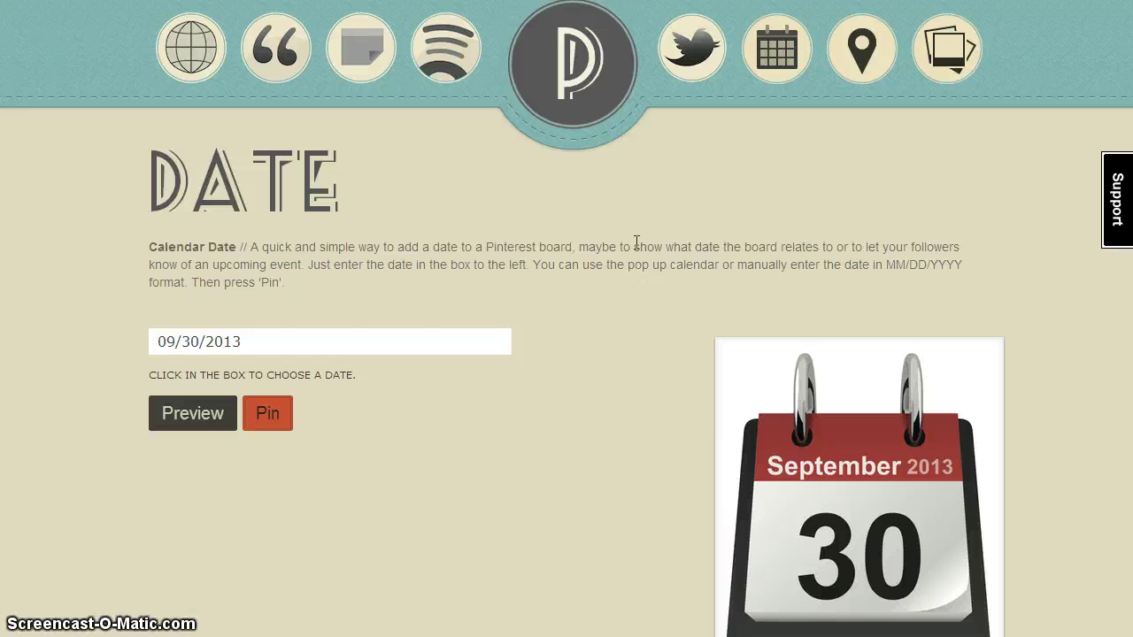
{"action": "left_click", "coordinate": [863, 53]}
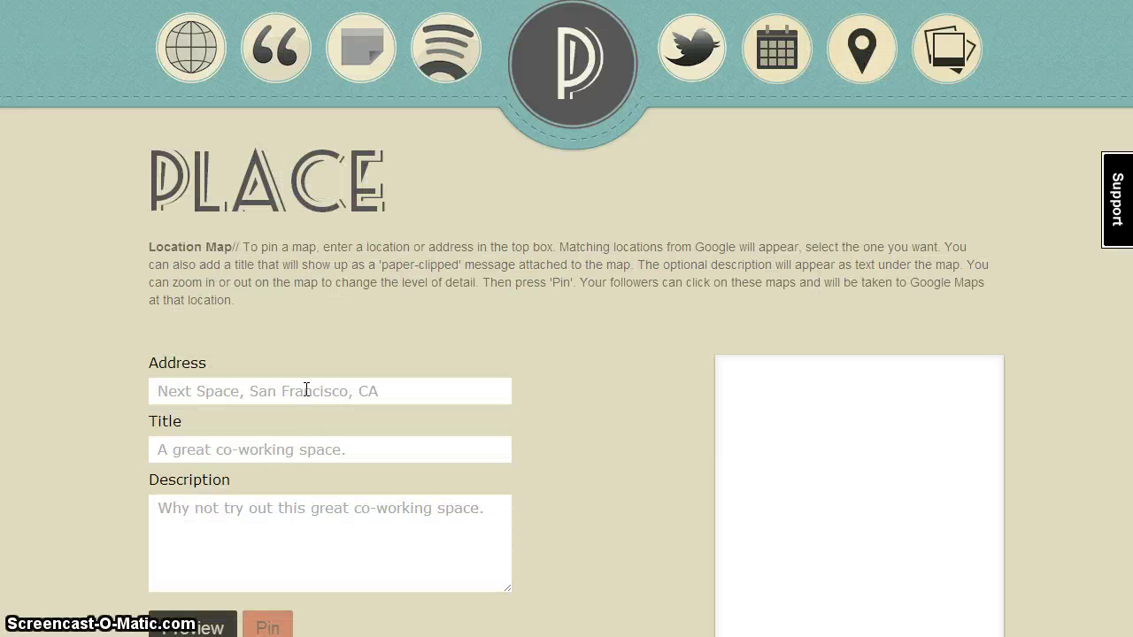
Step: Make an Ashland University Library map titled 'Ashland University Library', described 'Welcome to AU Library!', for Pinterest
{"action": "left_click", "coordinate": [306, 391]}
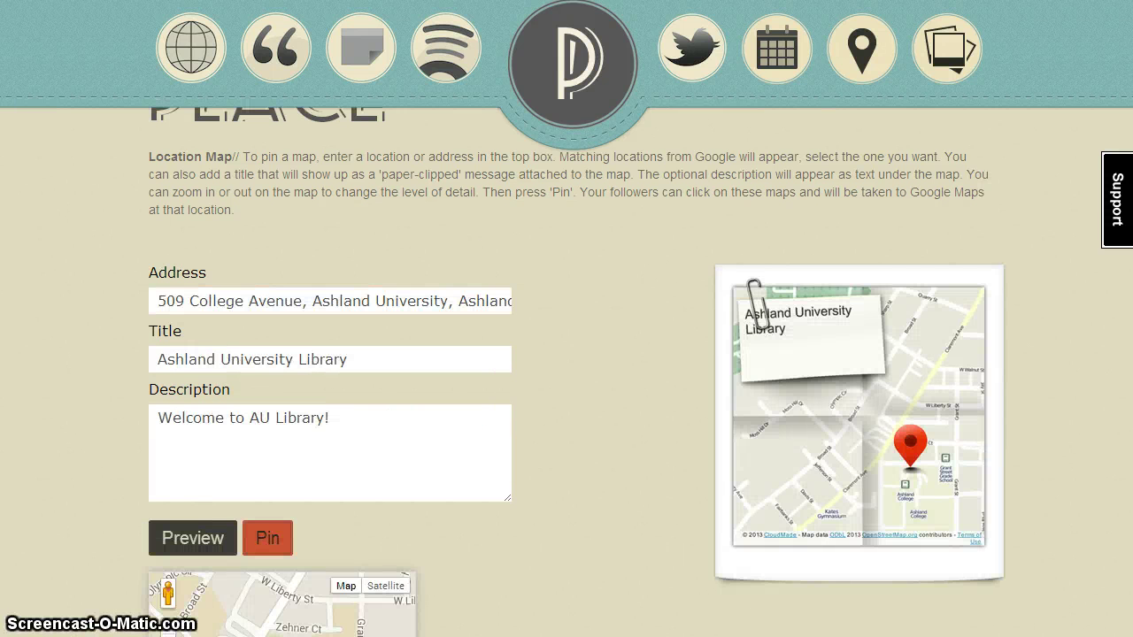
{"action": "scroll", "coordinate": [1122, 609], "scroll_direction": "down", "scroll_amount": 4}
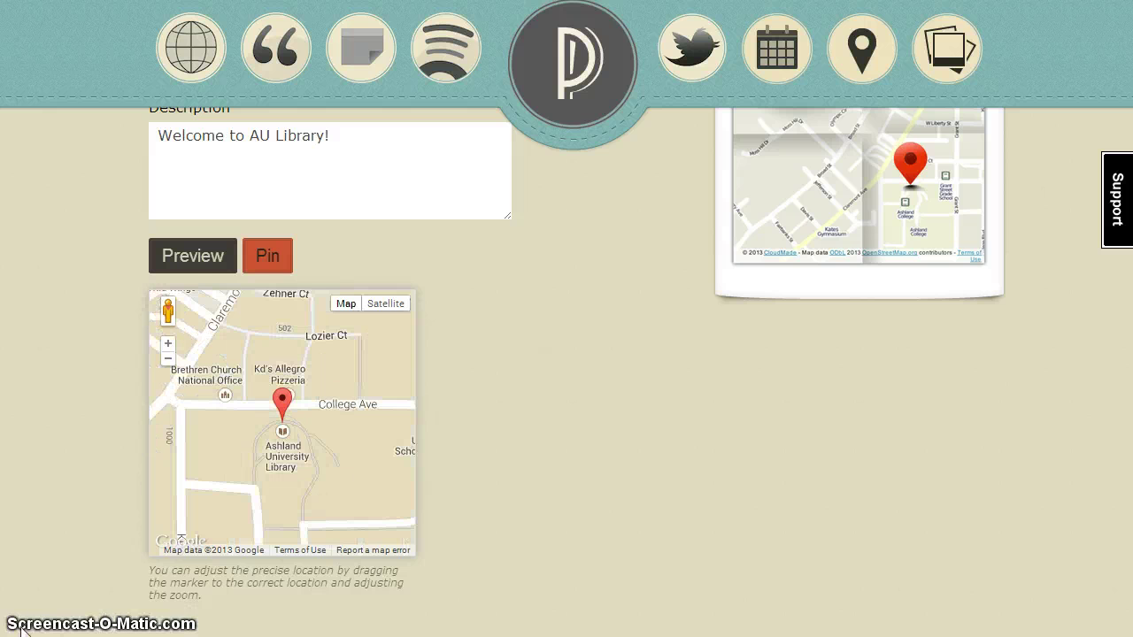
{"action": "left_click", "coordinate": [271, 256]}
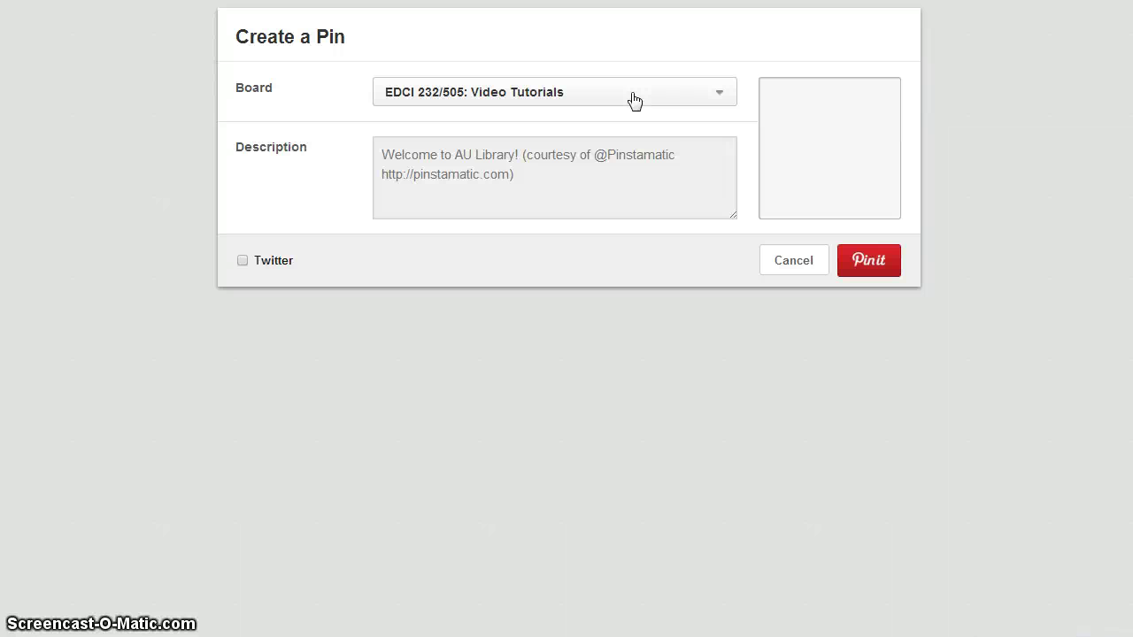
Step: Prepend the second-floor Instructional Resource Center note to the map pin, pin it, then view the board
{"action": "left_click", "coordinate": [381, 168]}
{"action": "type", "text": "EDCI 232: The Instructional Resource Center is located on the second floor of Ashland University Library, main campus. --"}
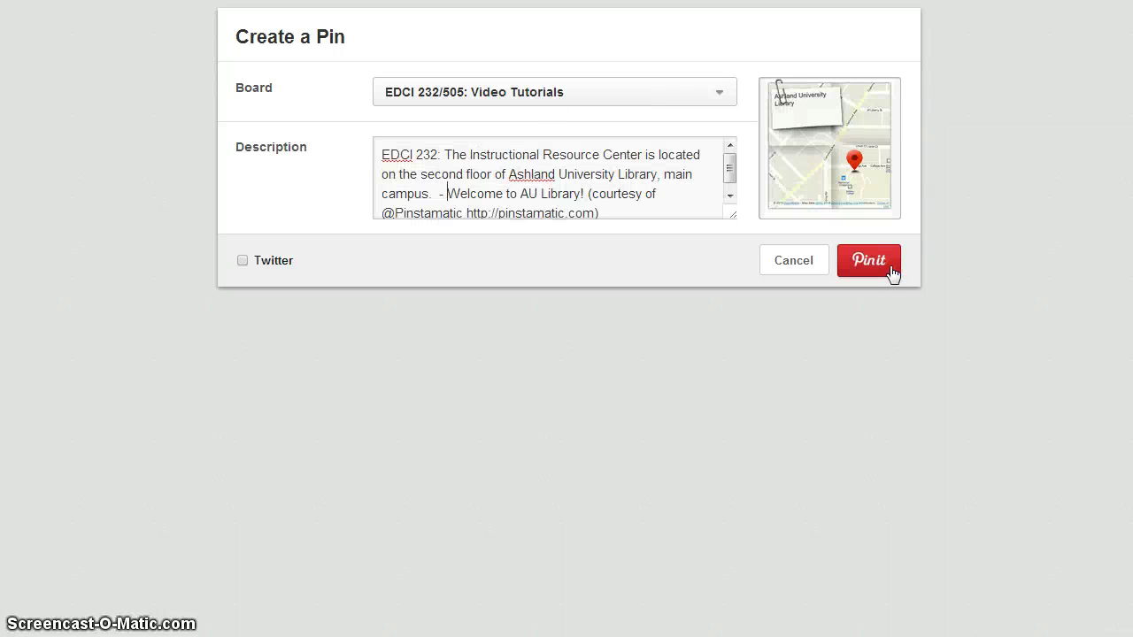
{"action": "left_click", "coordinate": [885, 271]}
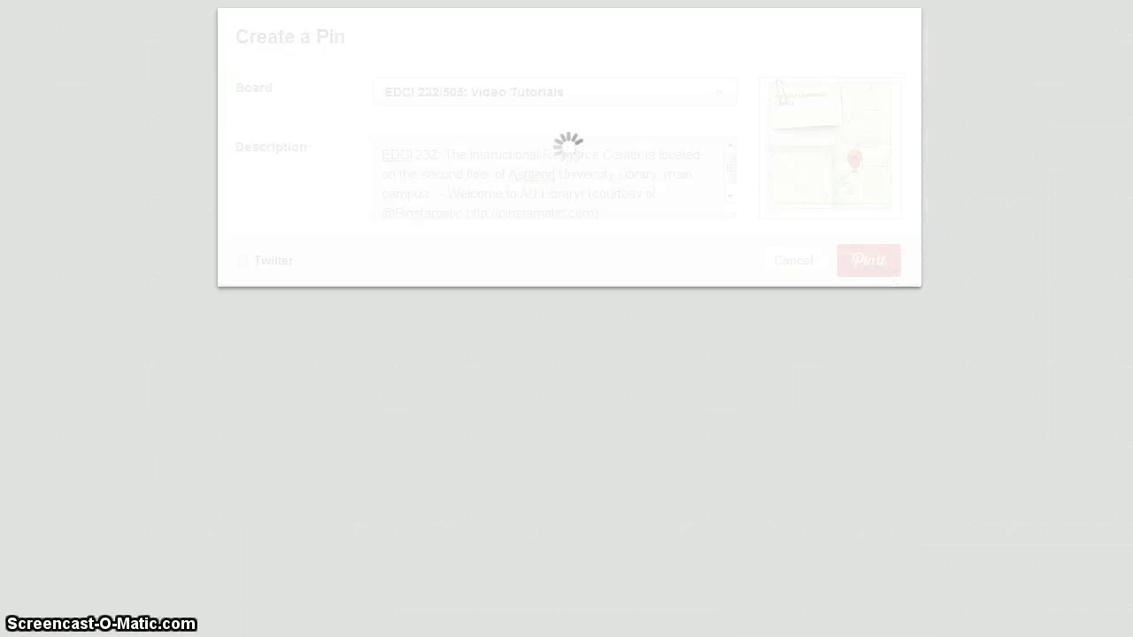
{"action": "left_click", "coordinate": [823, 80]}
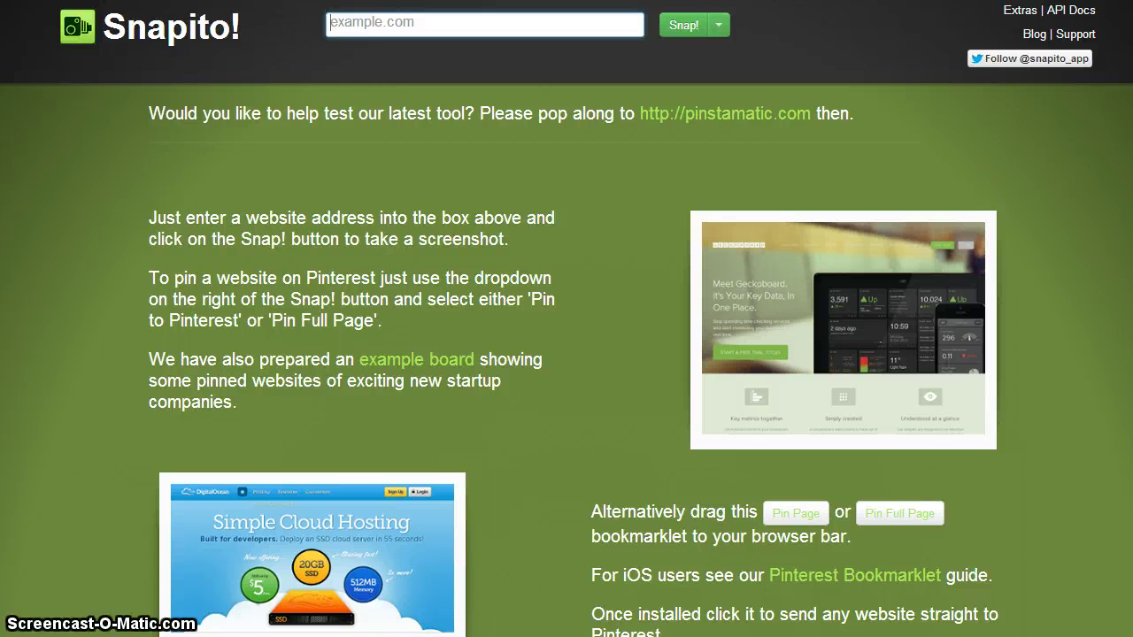
{"action": "left_click", "coordinate": [382, 24]}
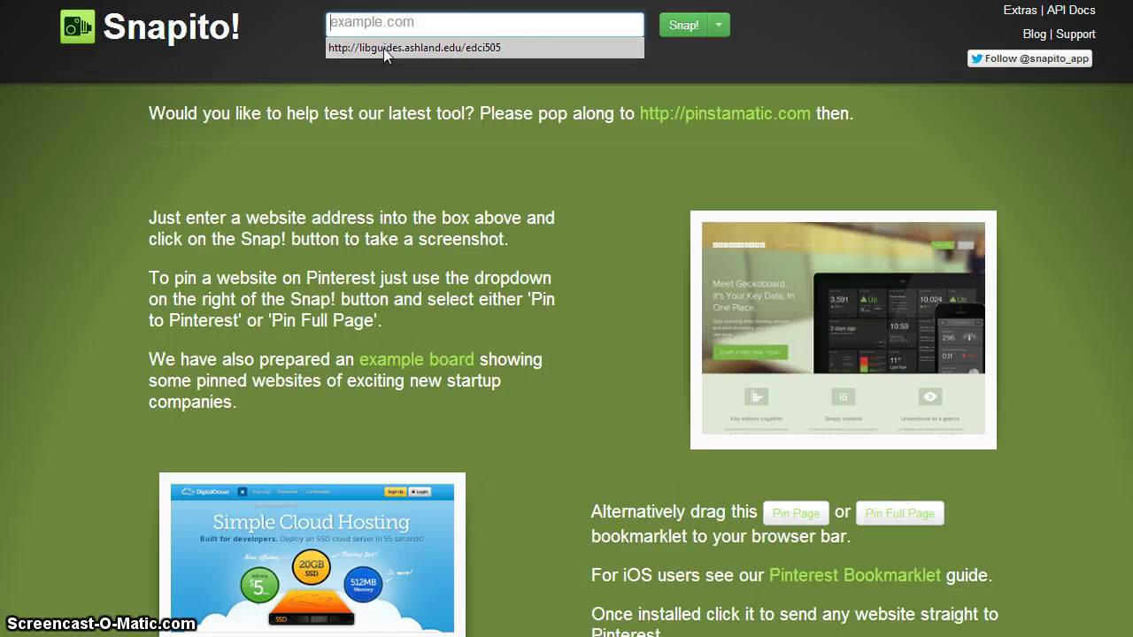
{"action": "left_click", "coordinate": [388, 48]}
{"action": "left_click", "coordinate": [683, 32]}
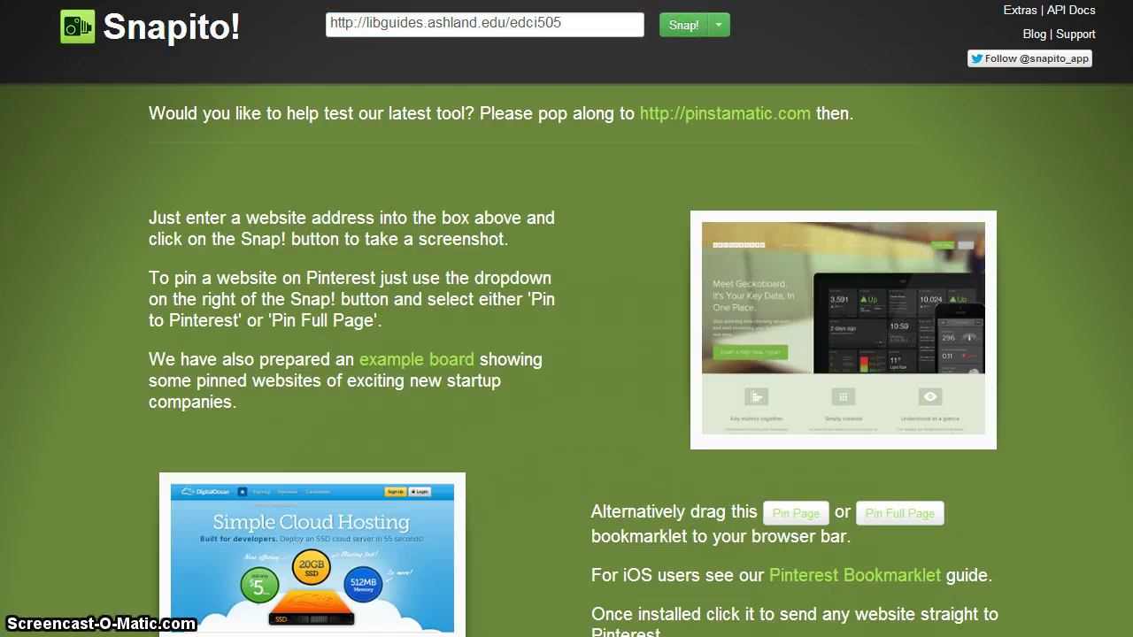
{"action": "scroll", "coordinate": [567, 319], "scroll_direction": "down", "scroll_amount": 5}
{"action": "scroll", "coordinate": [566, 318], "scroll_direction": "up", "scroll_amount": 5}
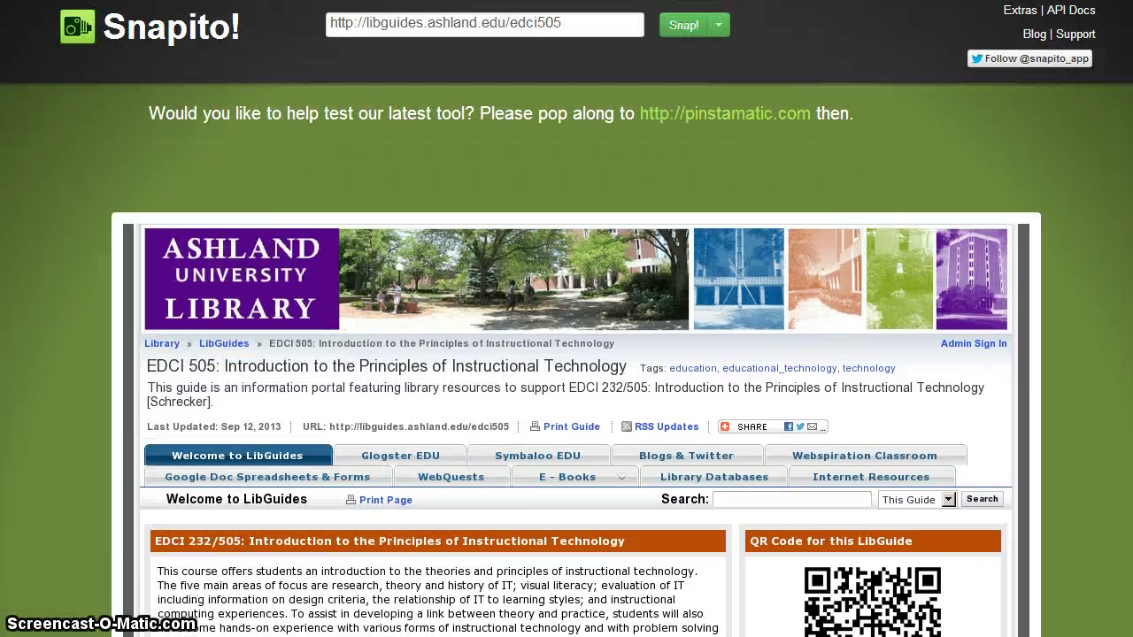
{"action": "left_click", "coordinate": [719, 24]}
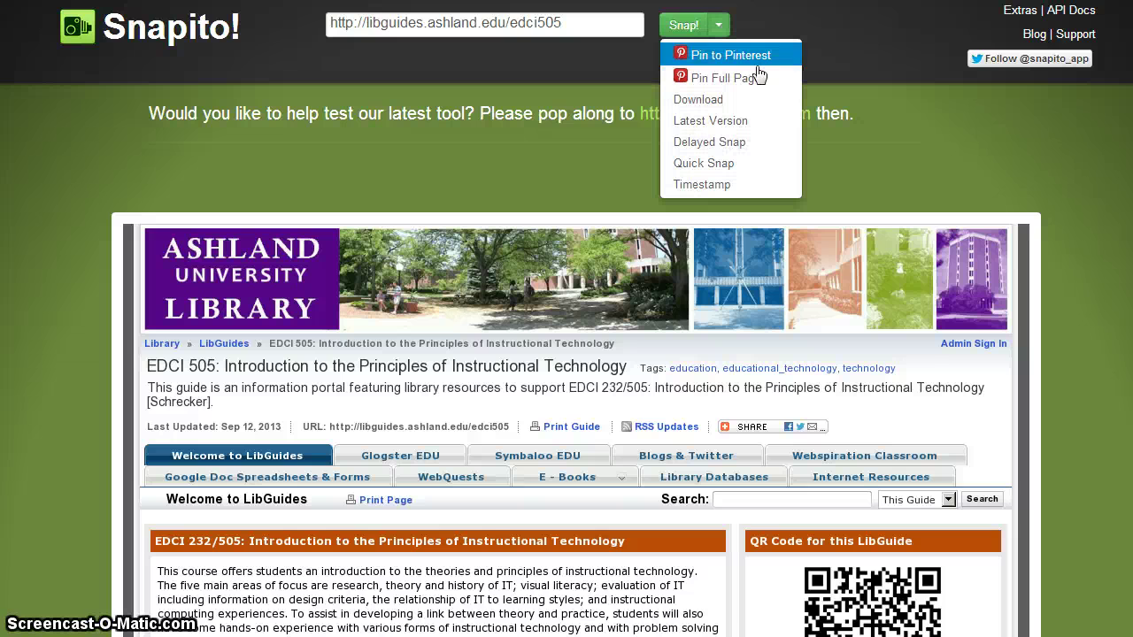
{"action": "left_click", "coordinate": [761, 59]}
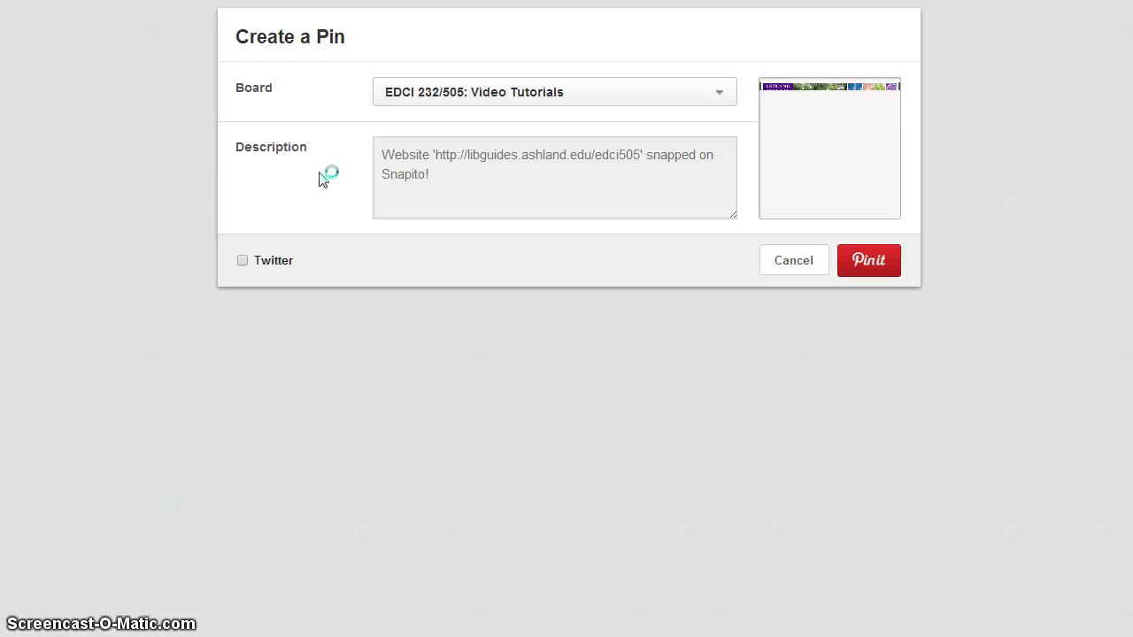
Step: Put the course description before the snap note on the libguides pin, pin it, and refresh
{"action": "left_click", "coordinate": [381, 157]}
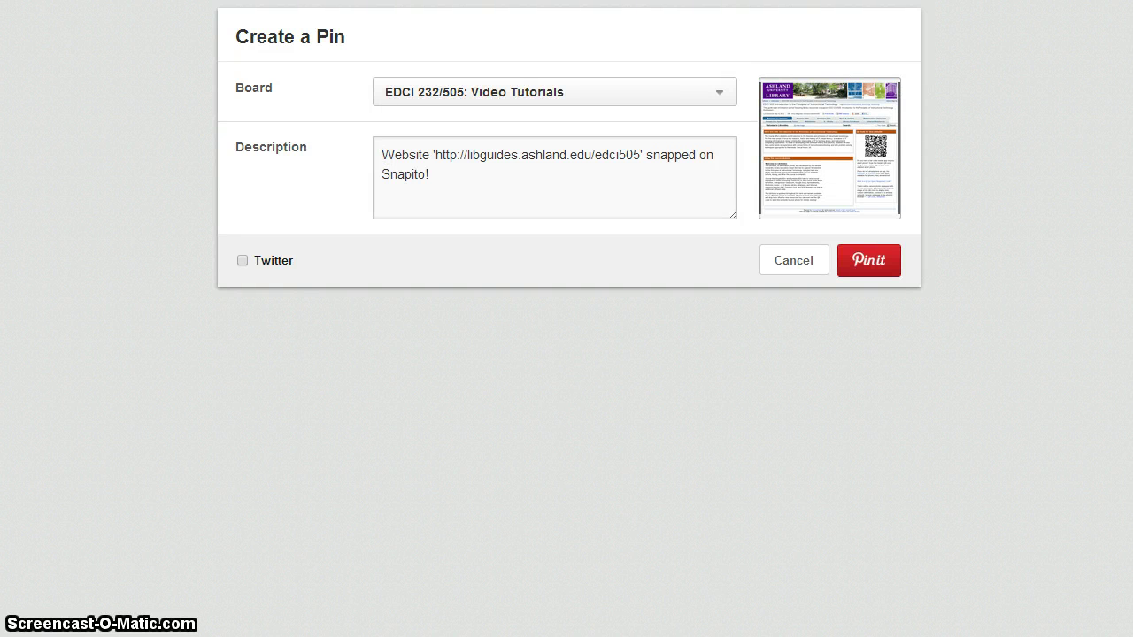
{"action": "type", "text": "EDCI 232: This guide is an information portal featuring library resources to support EDCI 232/505: Introduction to the Principles of Instructional Technology [Schrecker] -"}
{"action": "left_click", "coordinate": [873, 266]}
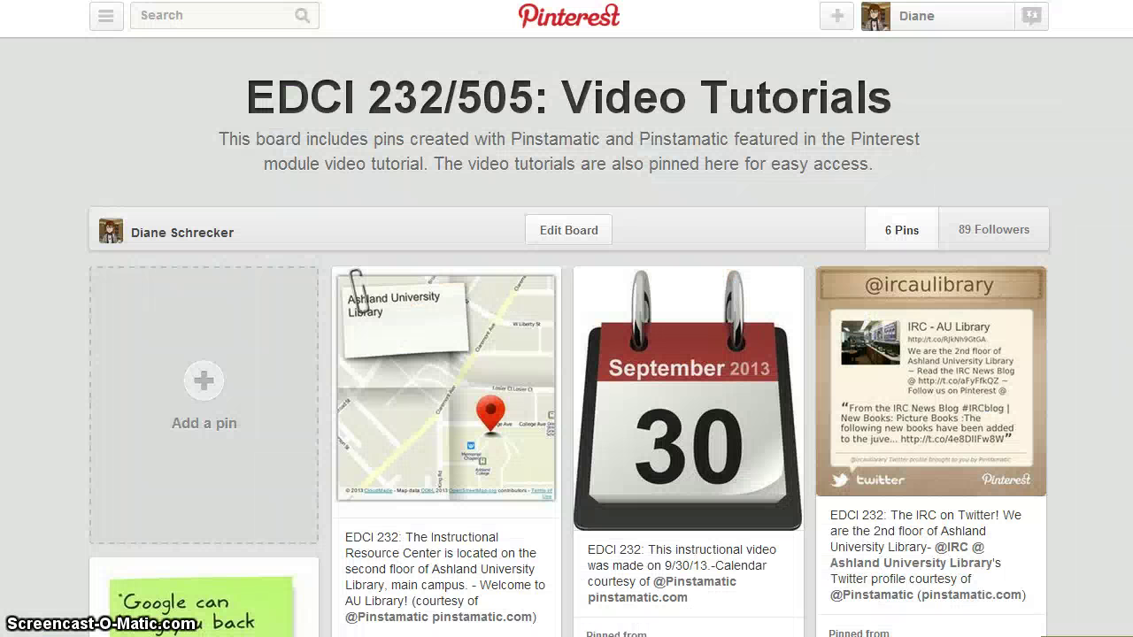
{"action": "key", "text": "F5"}
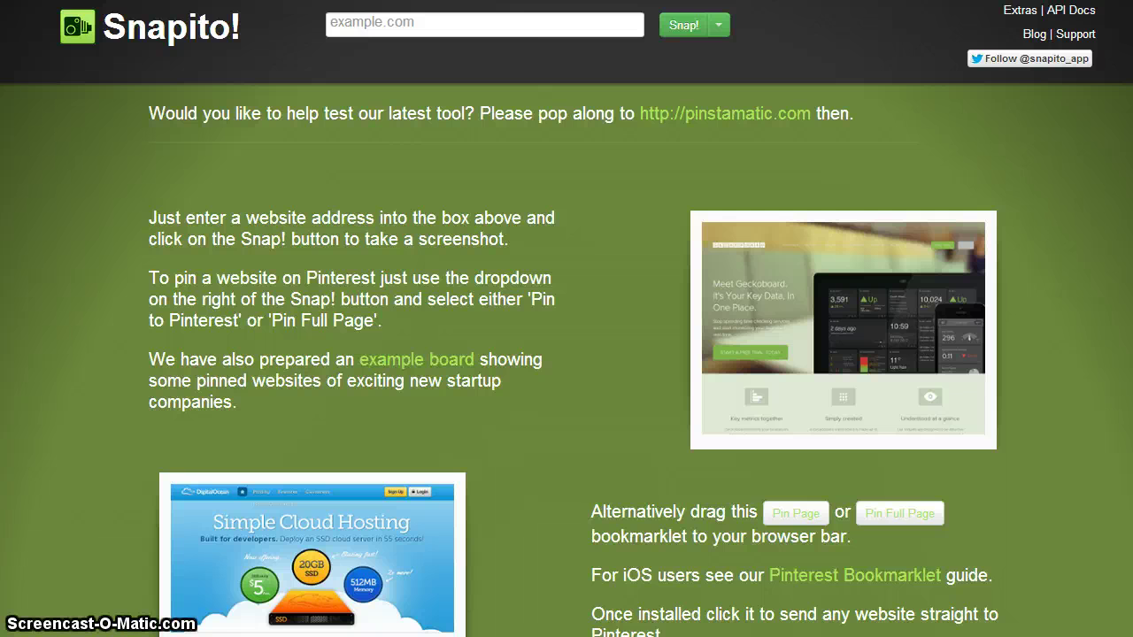
Step: Pin a full-page snapshot of the Instructional Resource Center site, described as the library's IRC site
{"action": "key", "text": "ctrl+v"}
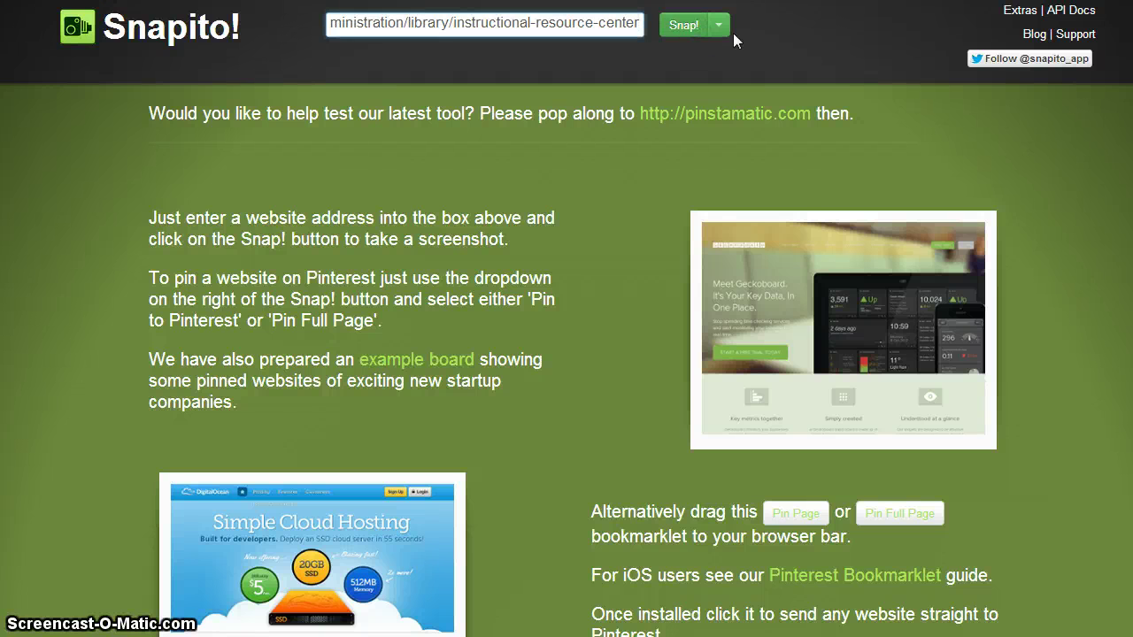
{"action": "left_click", "coordinate": [719, 25]}
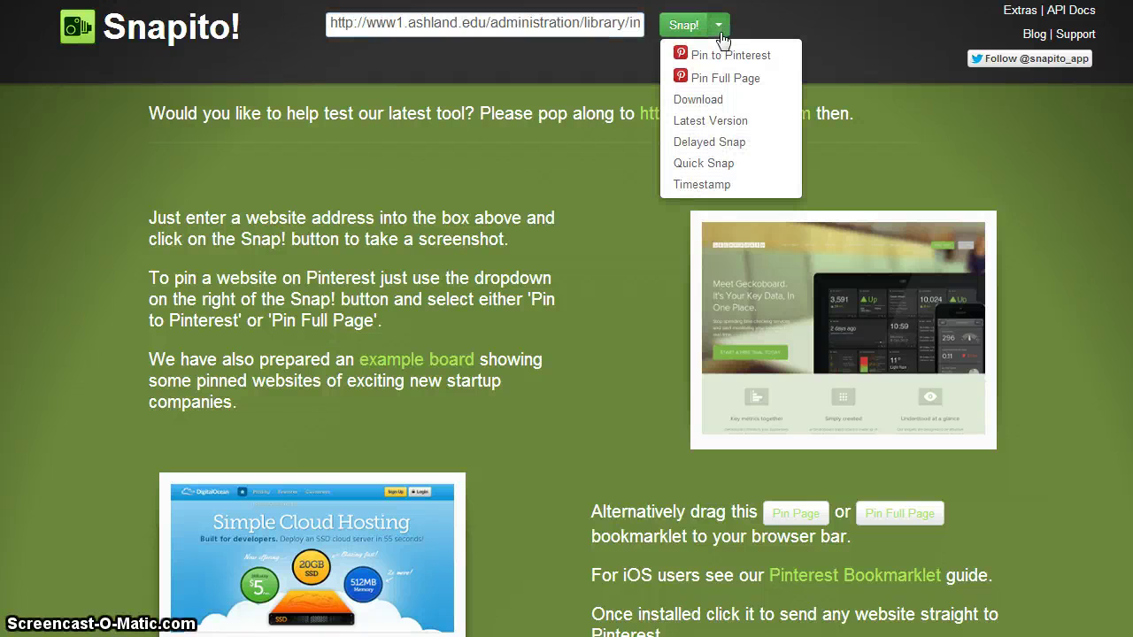
{"action": "left_click", "coordinate": [771, 78]}
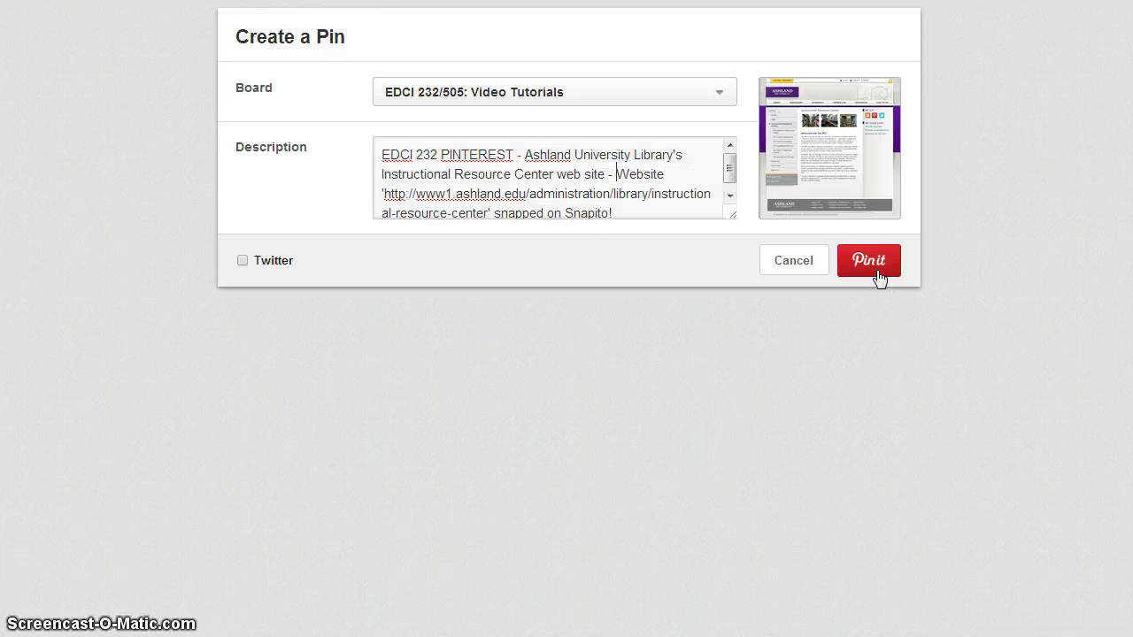
{"action": "left_click", "coordinate": [870, 259]}
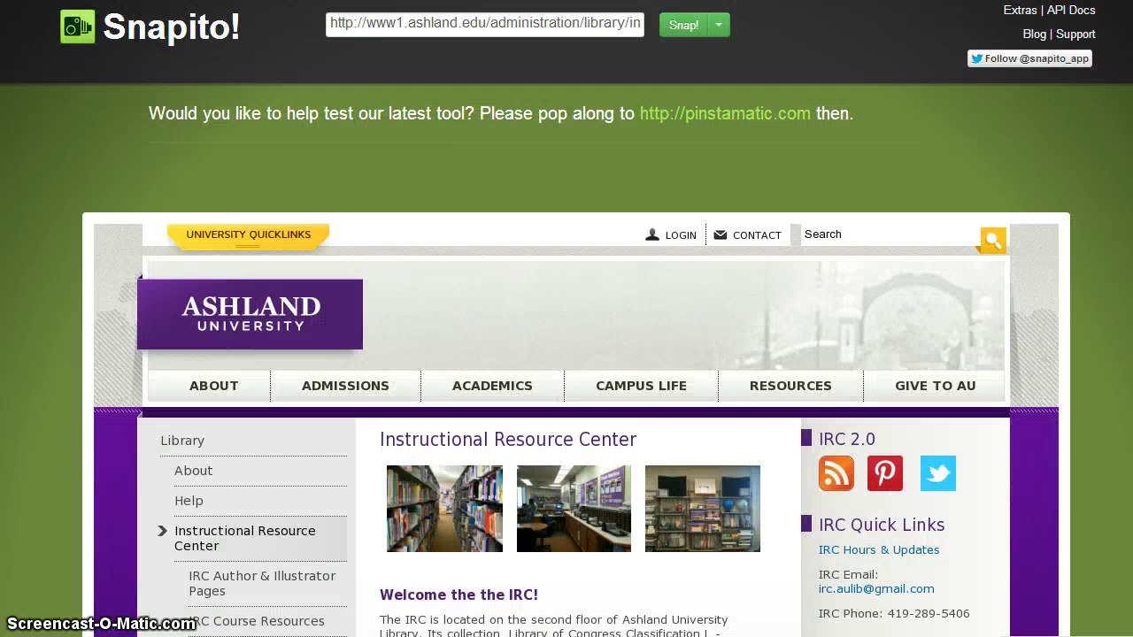
{"action": "key", "text": "ctrl+Tab"}
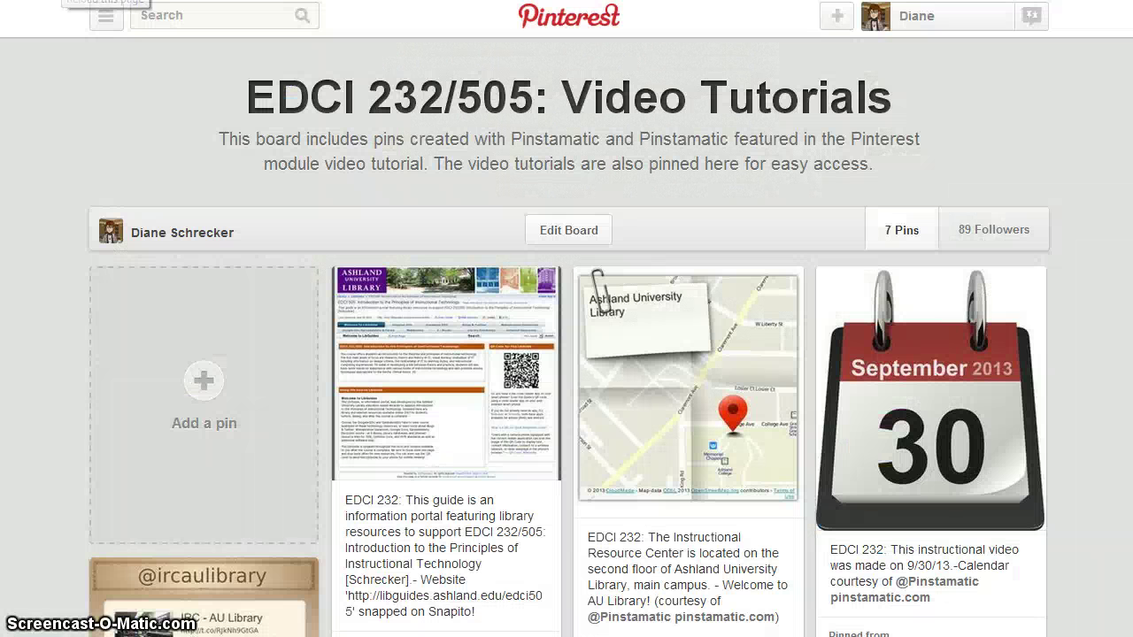
Step: Reload the Video Tutorials board and scroll through its 8 pins, IRC snapshot first
{"action": "key", "text": "F5"}
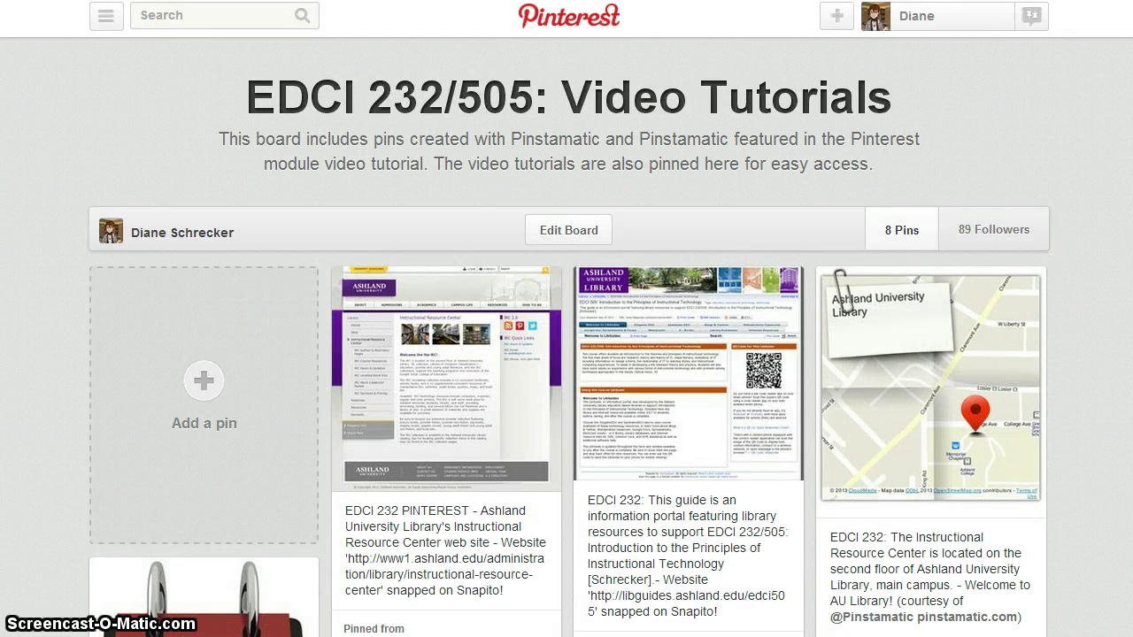
{"action": "scroll", "coordinate": [55, 550], "scroll_direction": "down", "scroll_amount": 2}
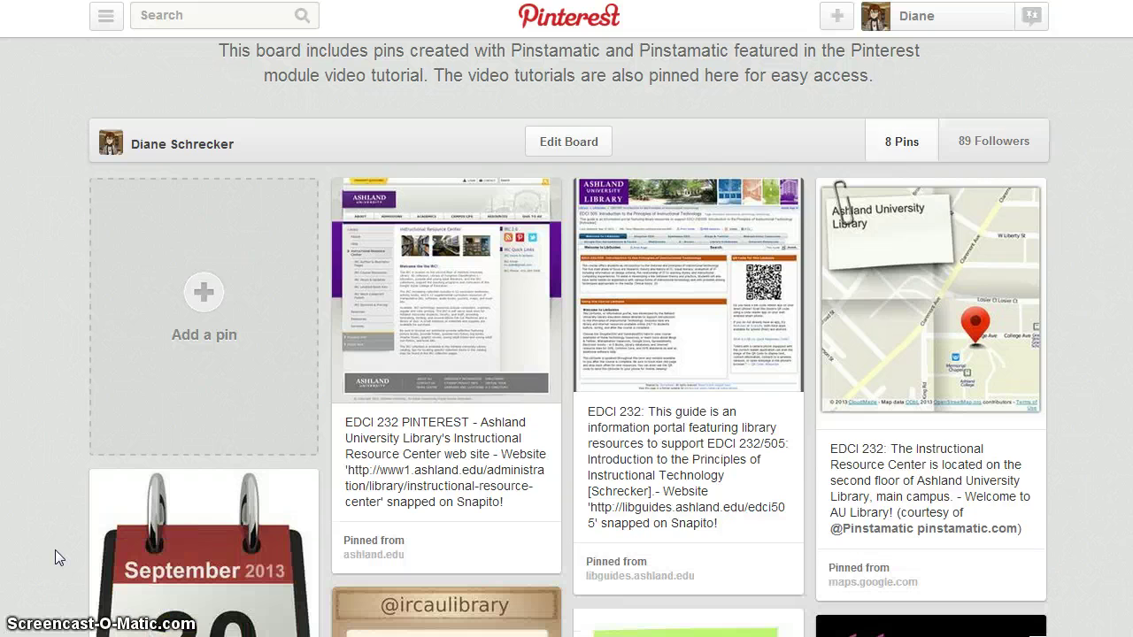
{"action": "scroll", "coordinate": [54, 550], "scroll_direction": "down", "scroll_amount": 1}
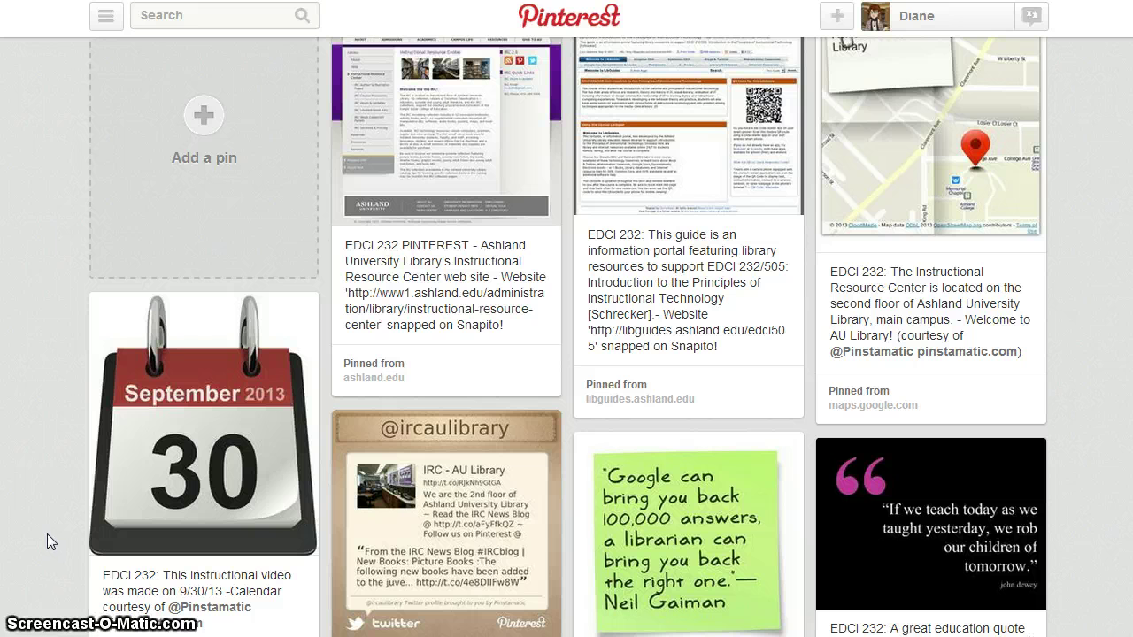
{"action": "scroll", "coordinate": [43, 530], "scroll_direction": "down", "scroll_amount": 2}
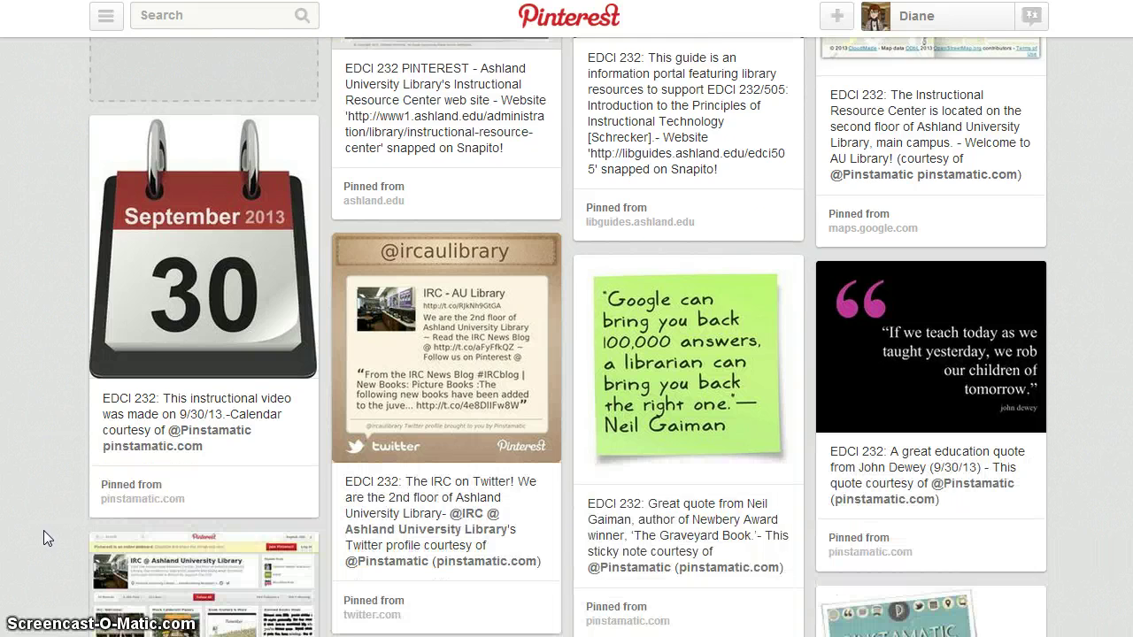